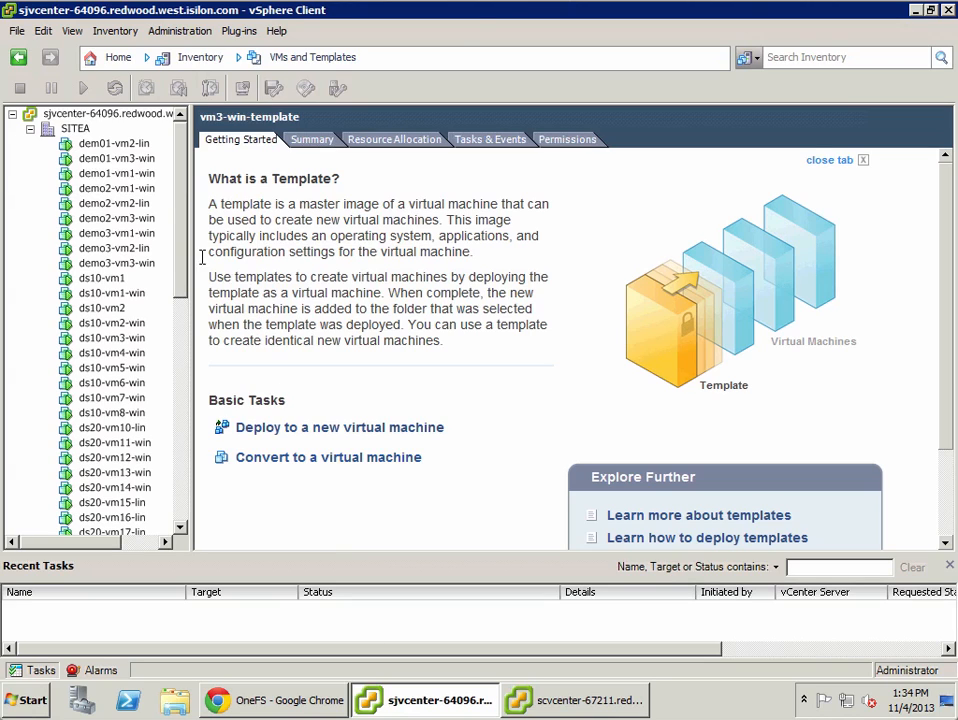
Step: Open the sra-demo-1 datastore's configuration in the protected-site vCenter to review its NFS server and folder
click(113, 58)
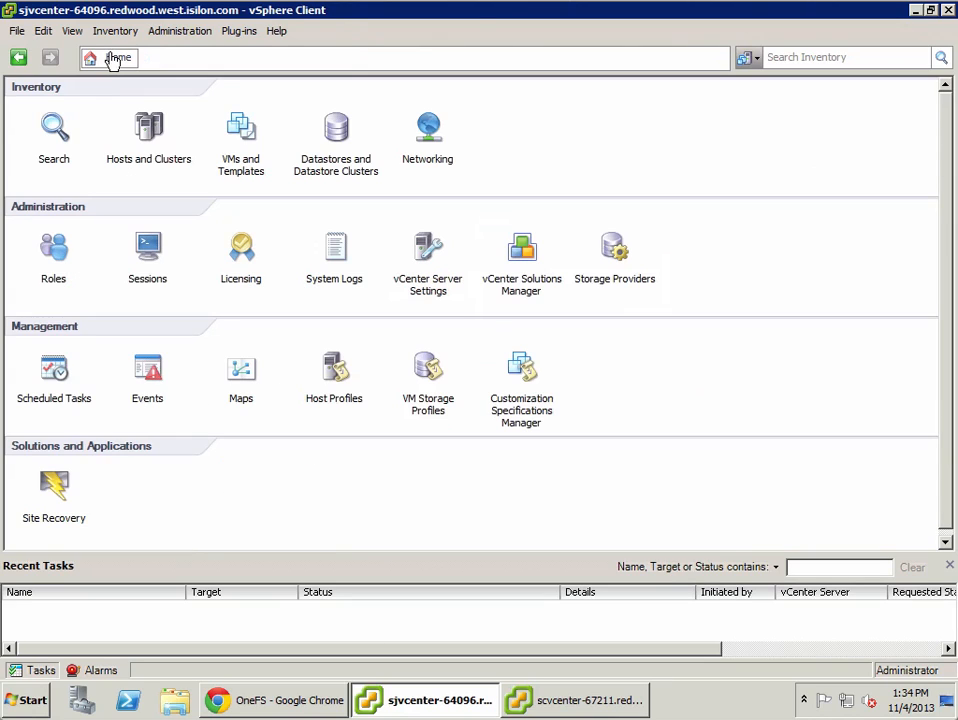
click(336, 130)
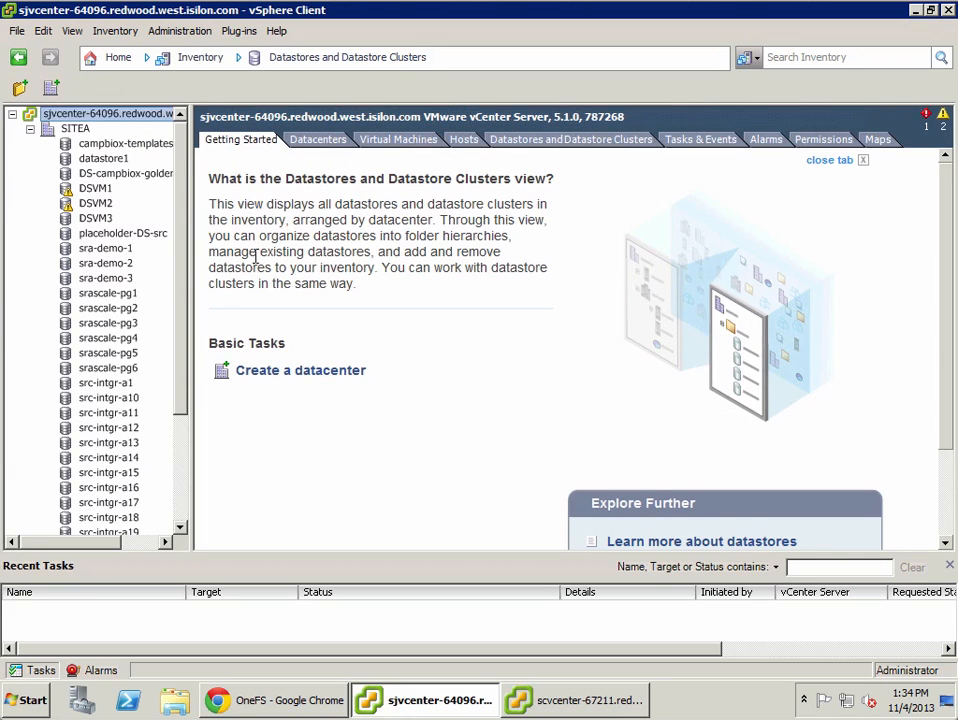
click(122, 250)
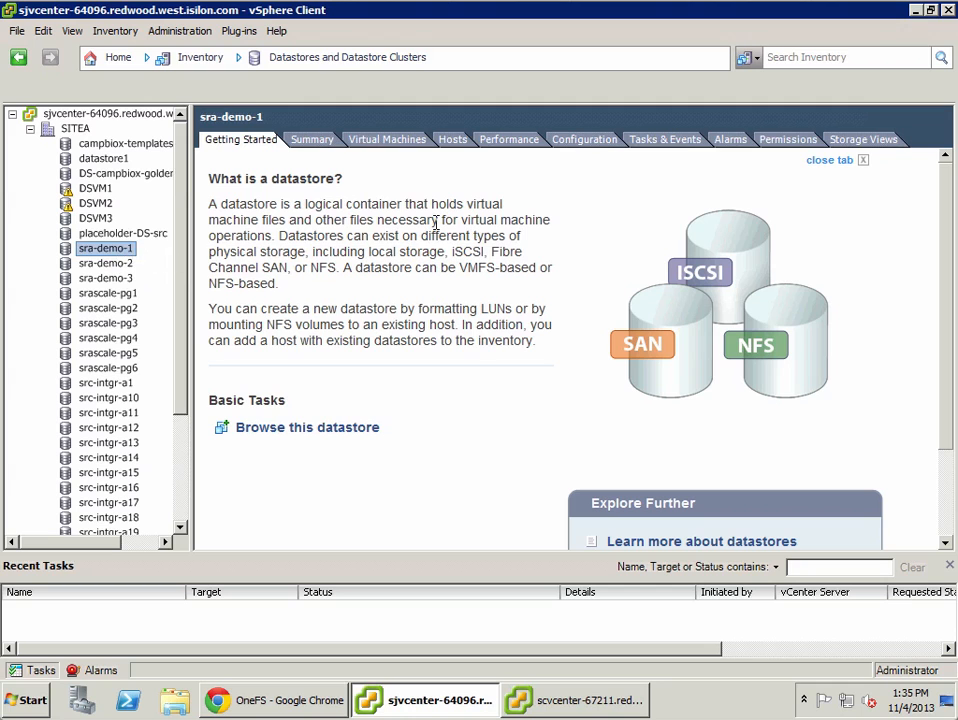
click(608, 143)
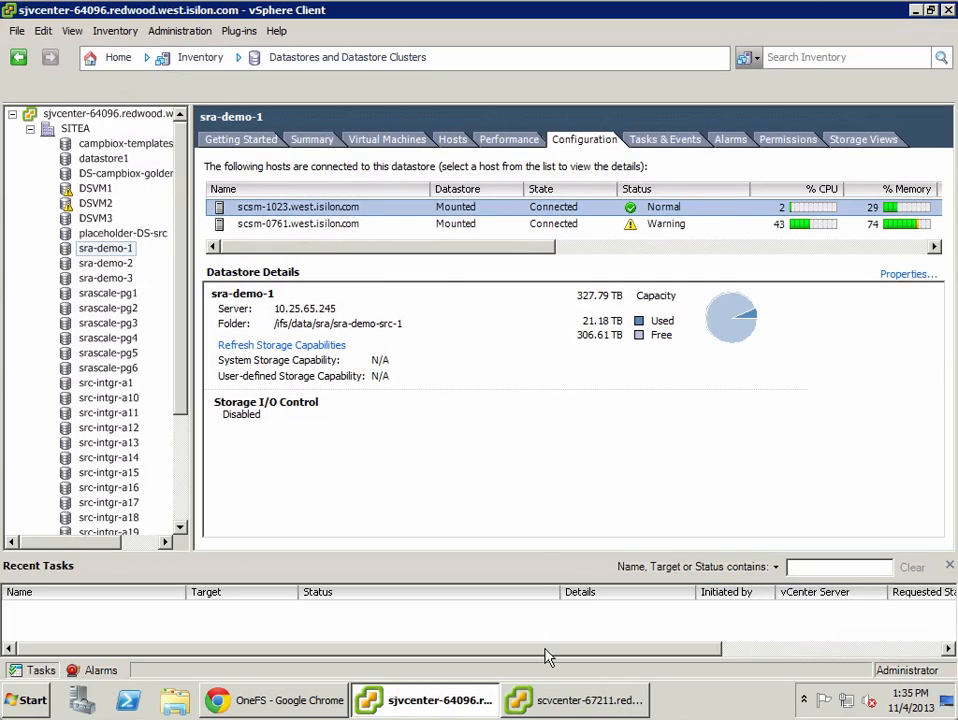
Step: Switch to the recovery-site vCenter client and open the datastores view to review the placeholder-DS-tgt datastore configuration
click(555, 703)
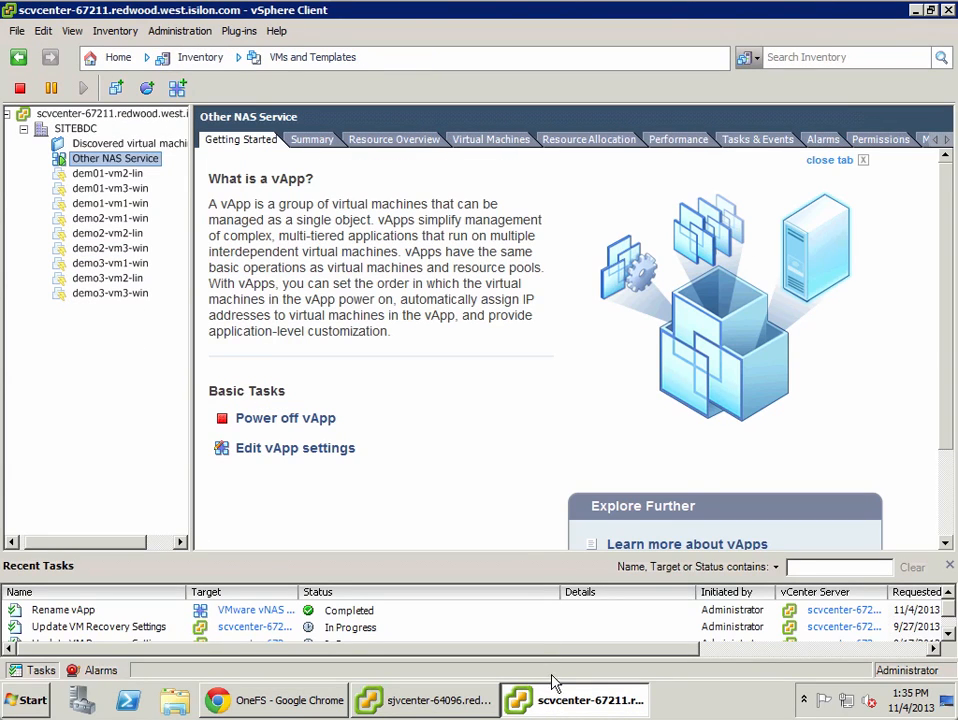
click(106, 57)
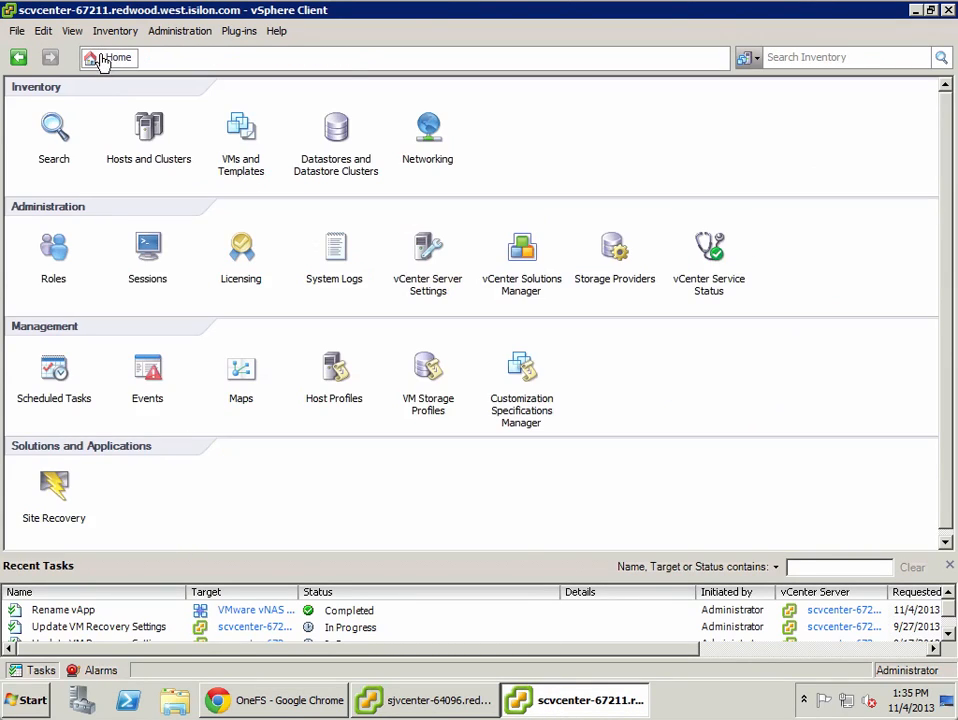
click(340, 140)
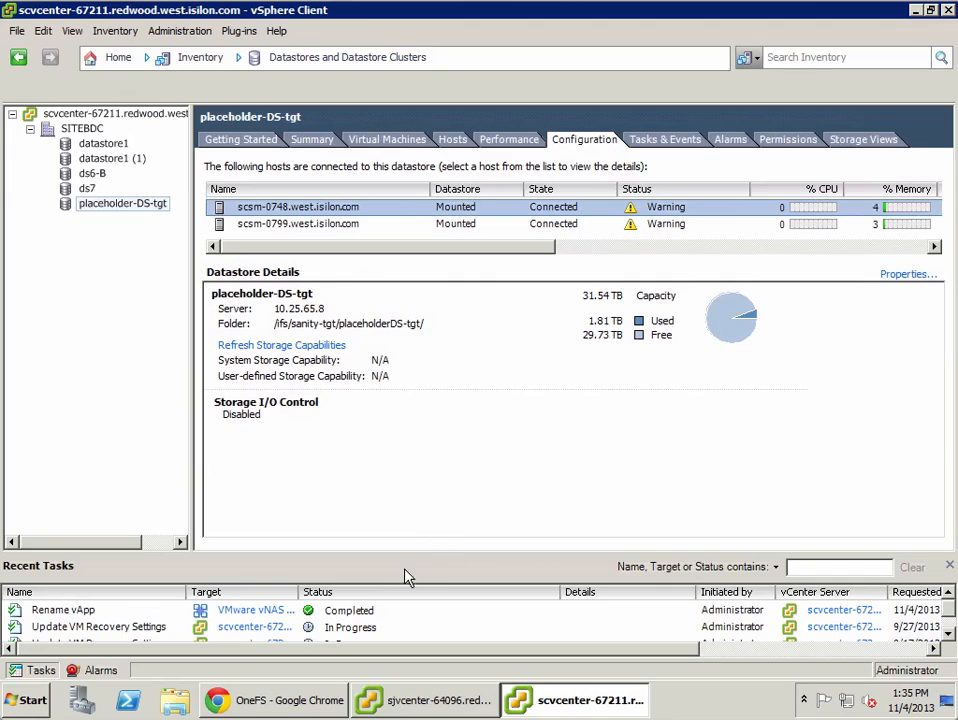
Step: In the source cluster's OneFS SyncIQ policies, select sra-demo-1 and review its policy details before closing them
click(316, 704)
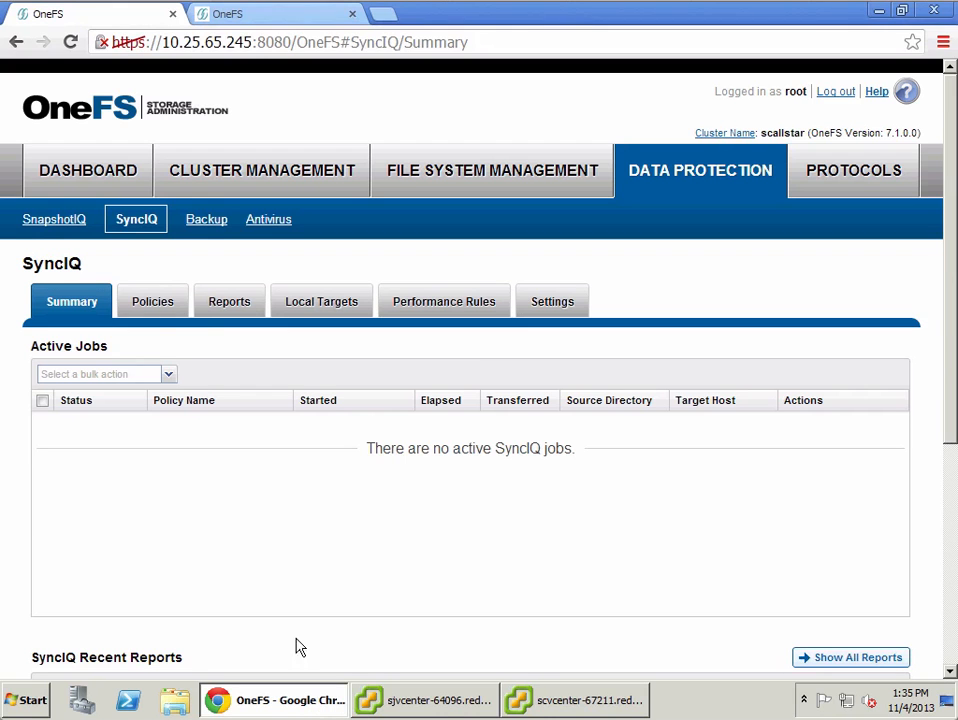
click(153, 302)
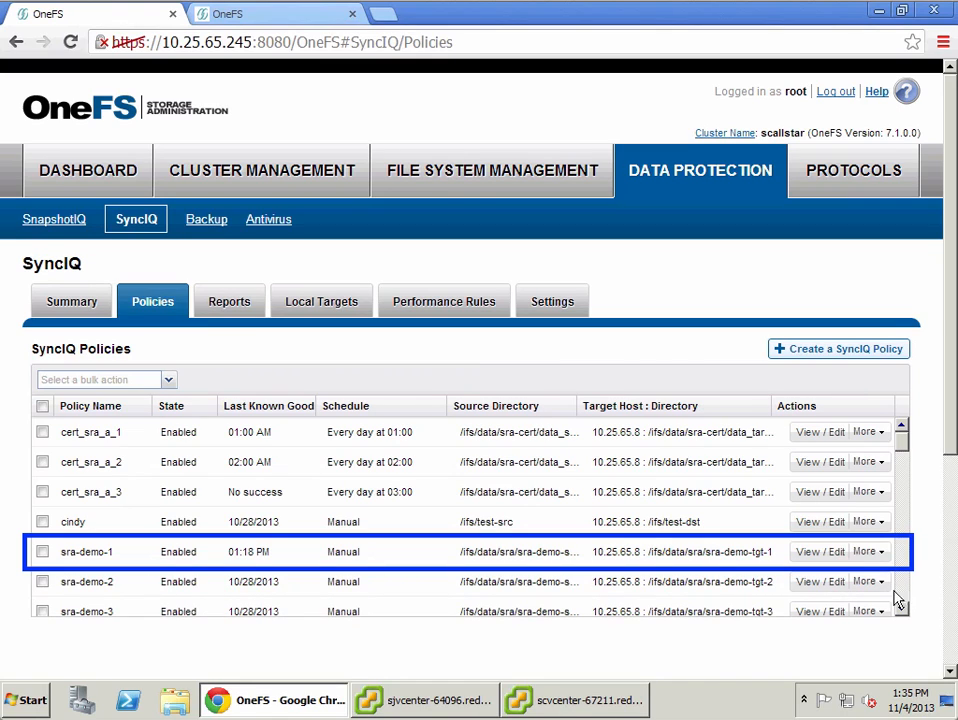
click(678, 556)
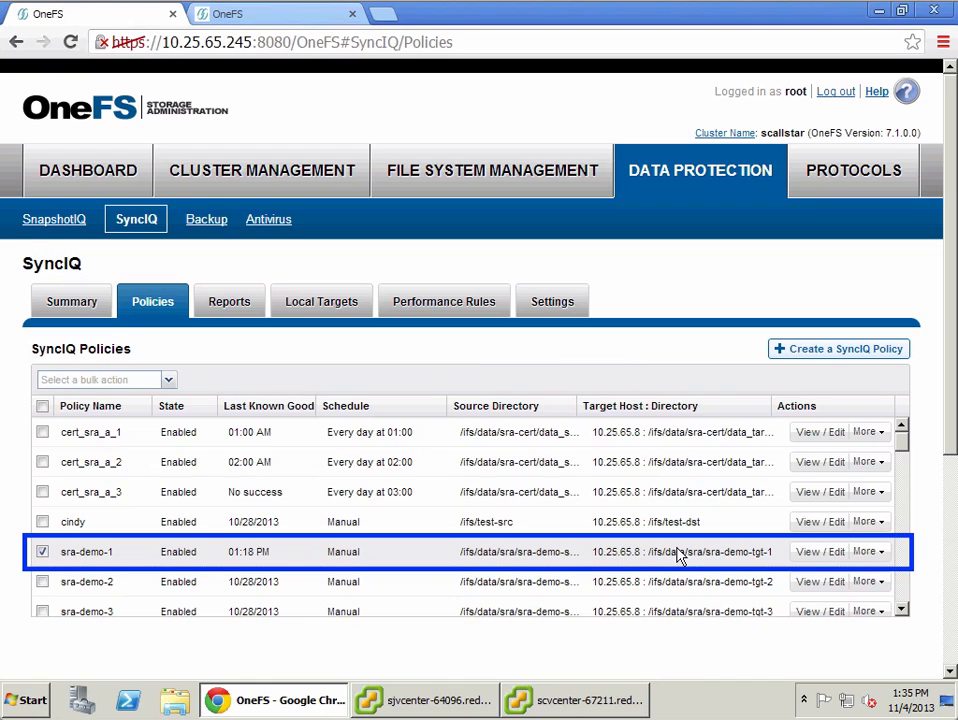
click(804, 552)
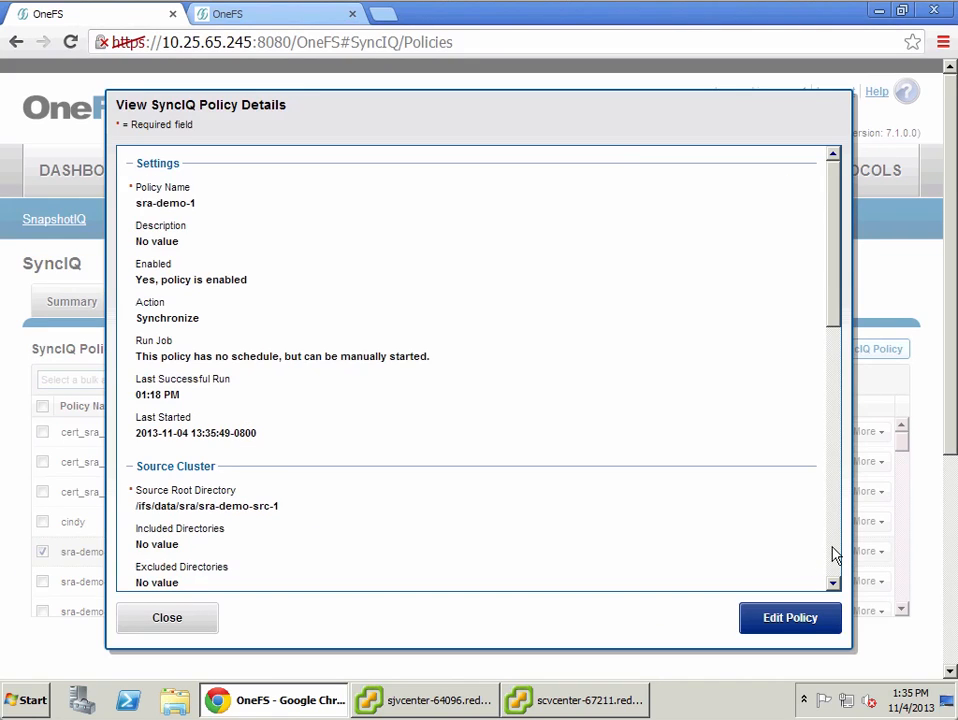
scroll(836, 555, down, 4)
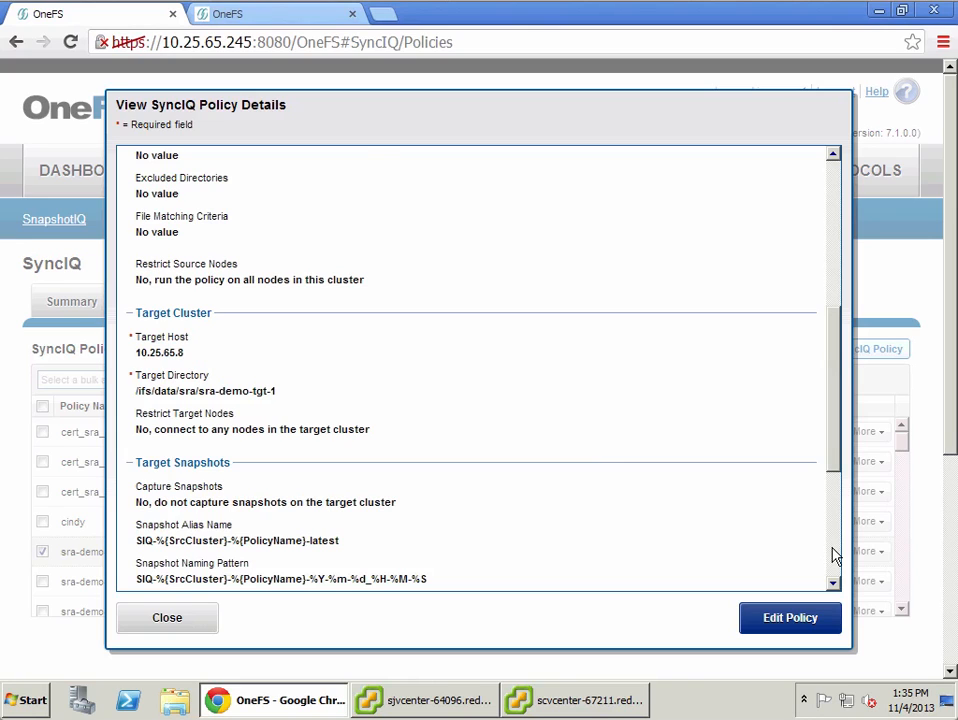
scroll(836, 555, down, 3)
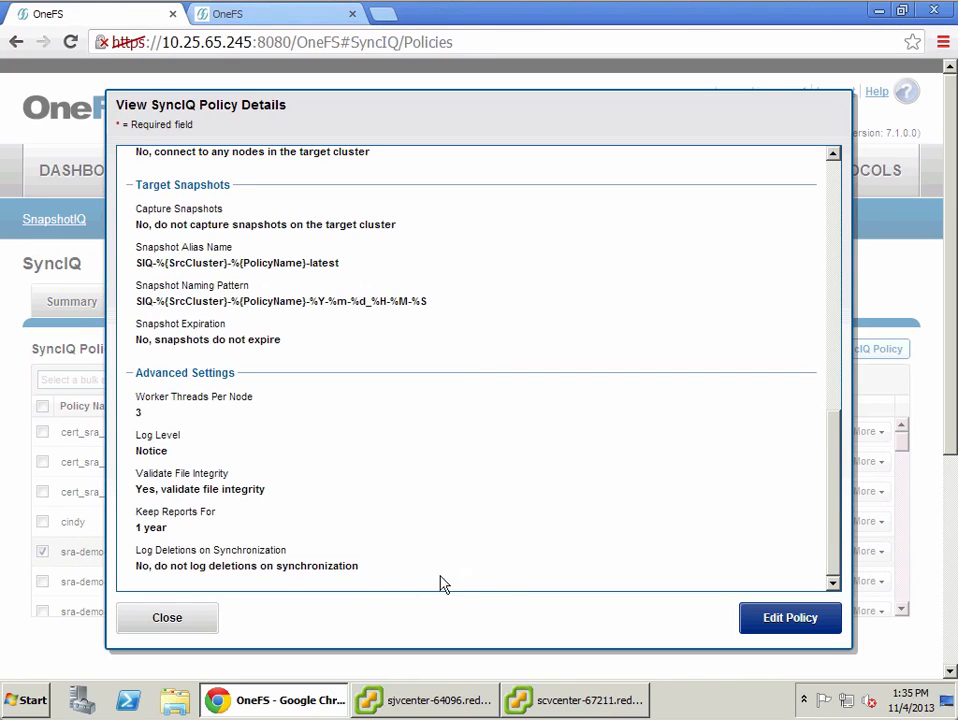
click(167, 620)
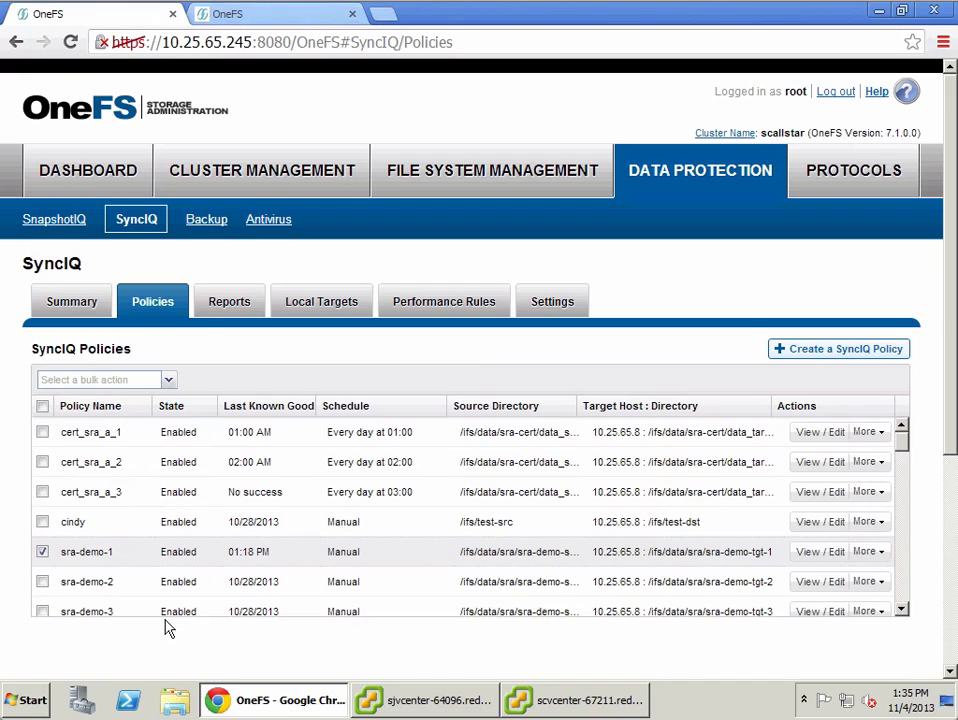
Step: On the target cluster's OneFS tab, find and select the sra-demo-1 entry among the SyncIQ local targets
click(253, 17)
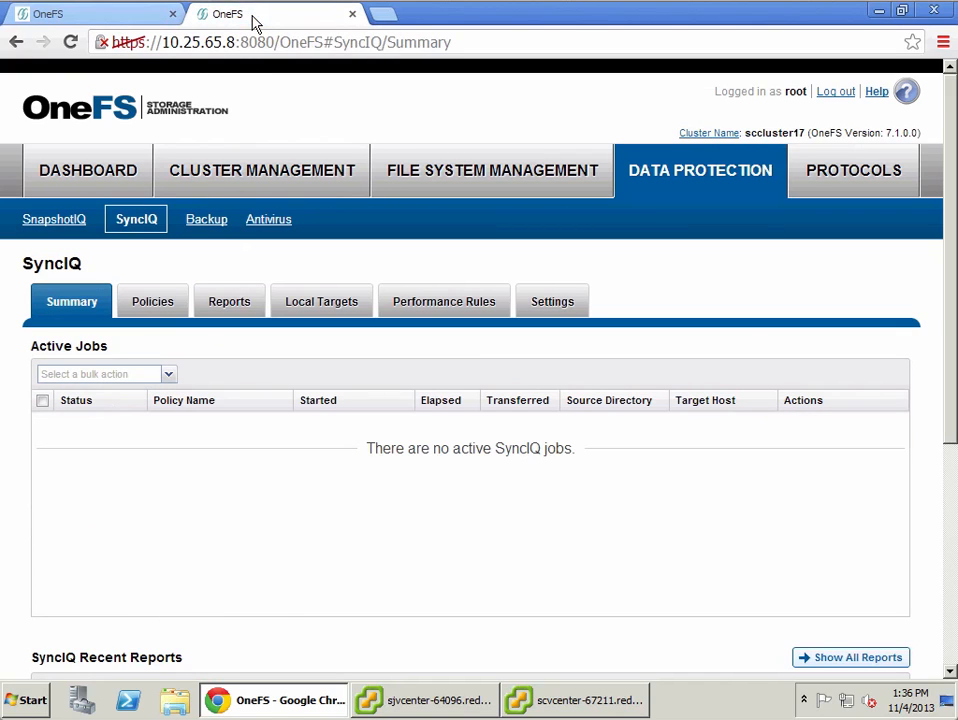
click(322, 308)
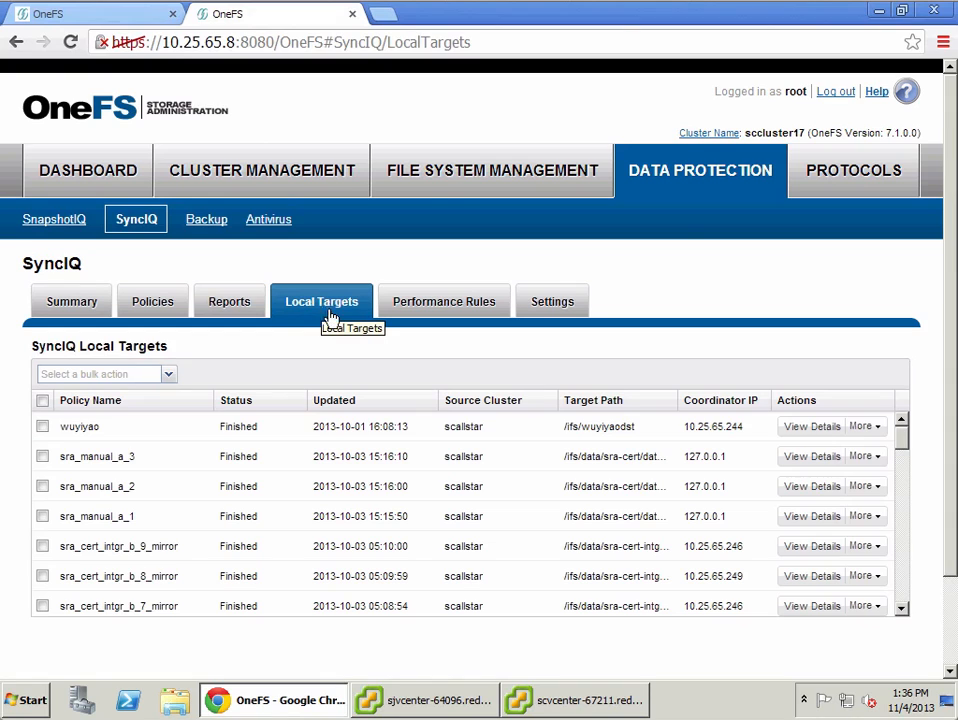
scroll(900, 600, down, 3)
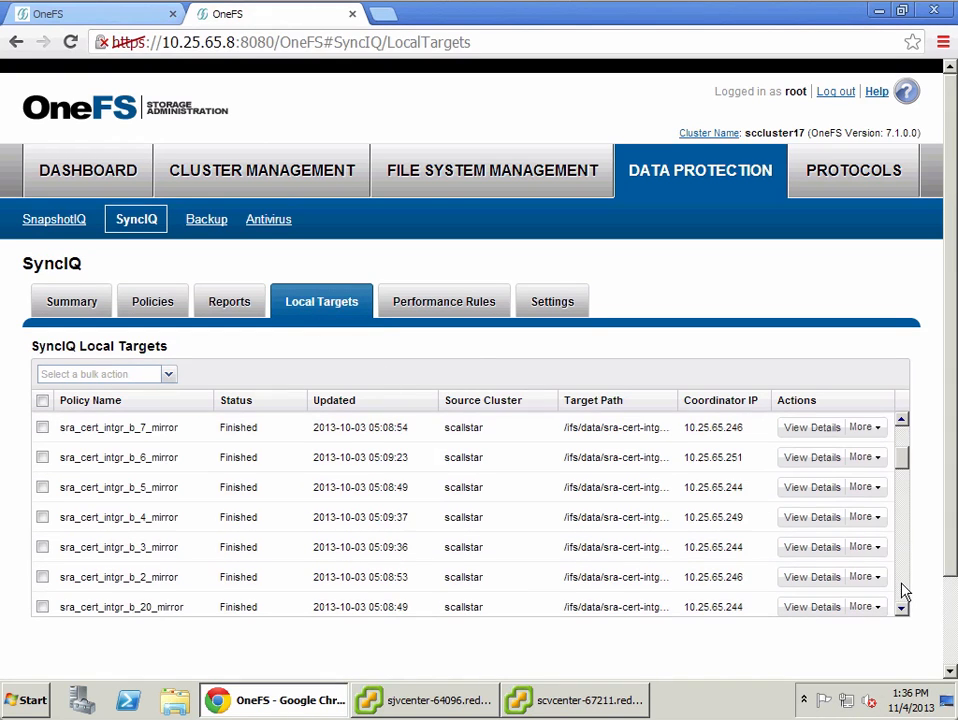
scroll(903, 592, down, 12)
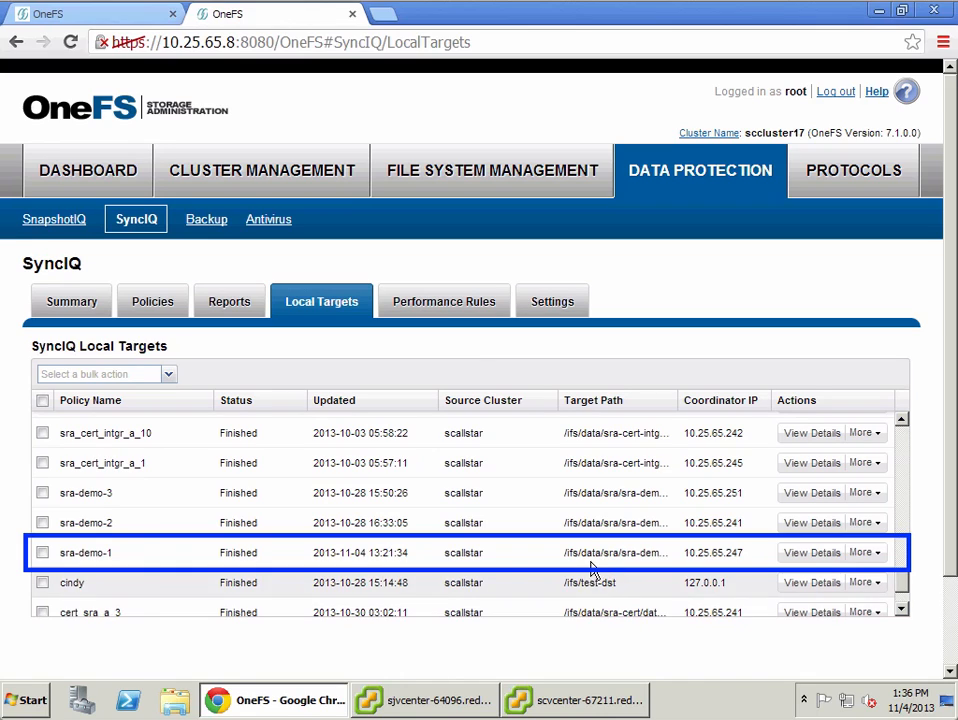
click(577, 561)
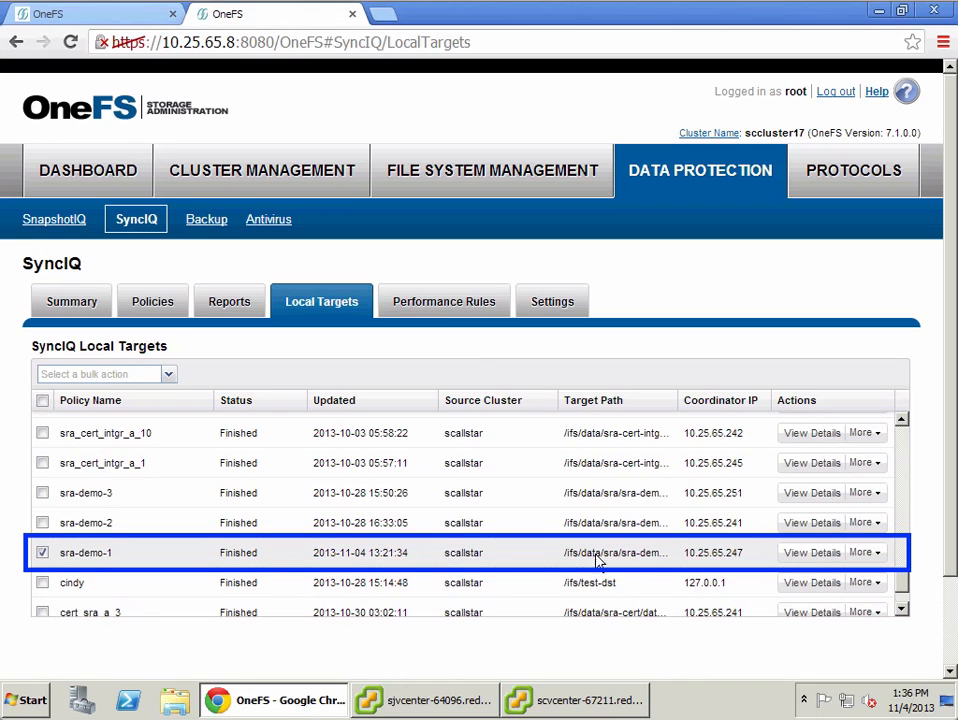
Step: Open Site Recovery in the protected-site vCenter and review the scallstar array manager's array pairs and devices
click(459, 708)
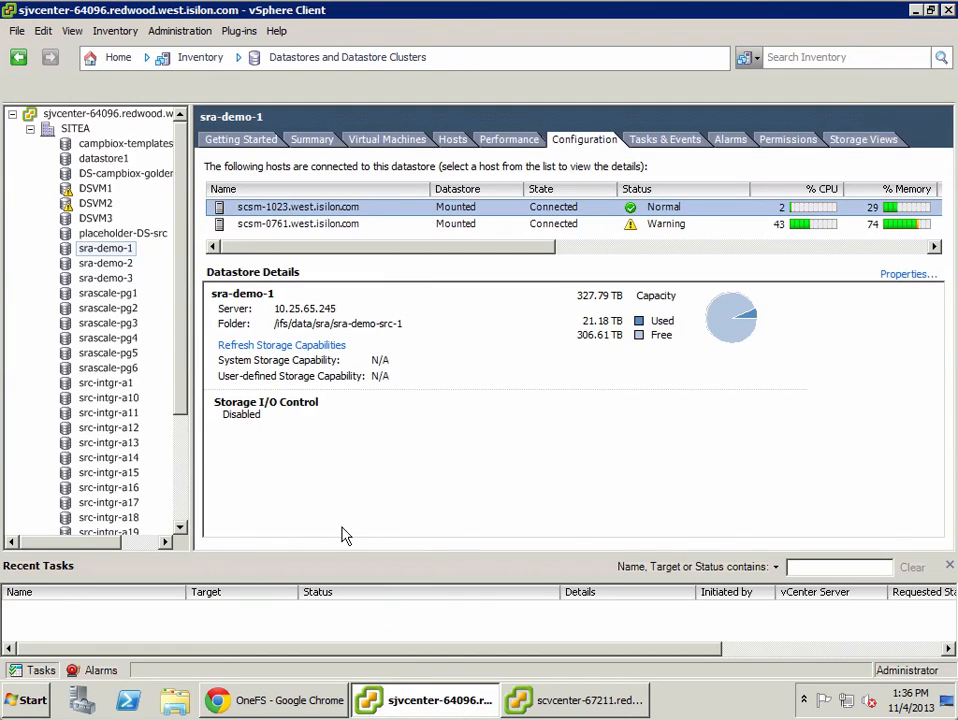
click(116, 57)
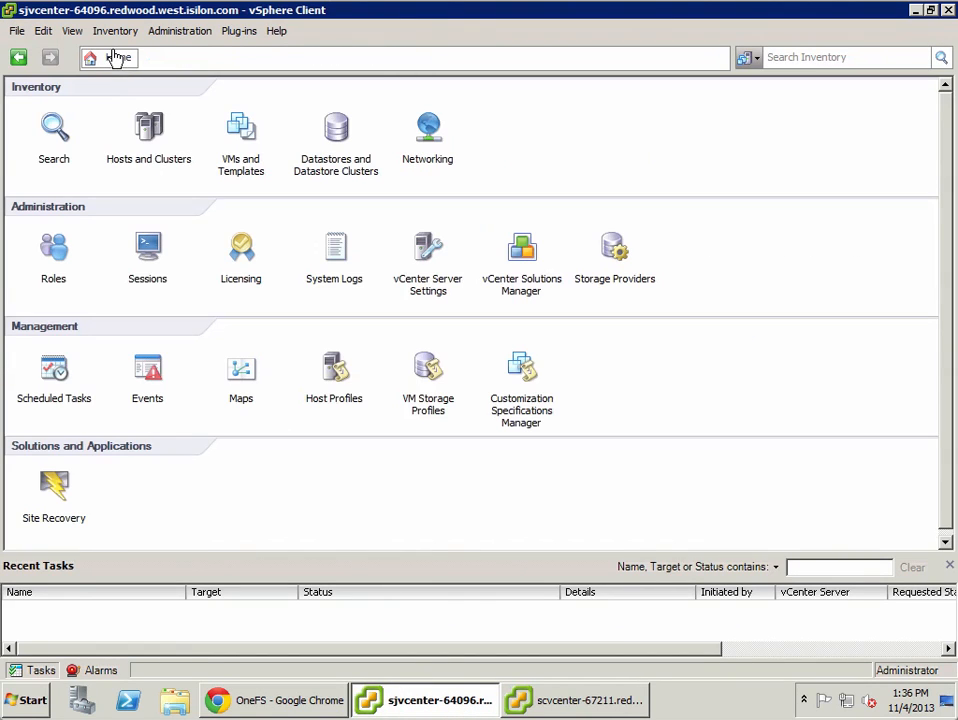
click(34, 484)
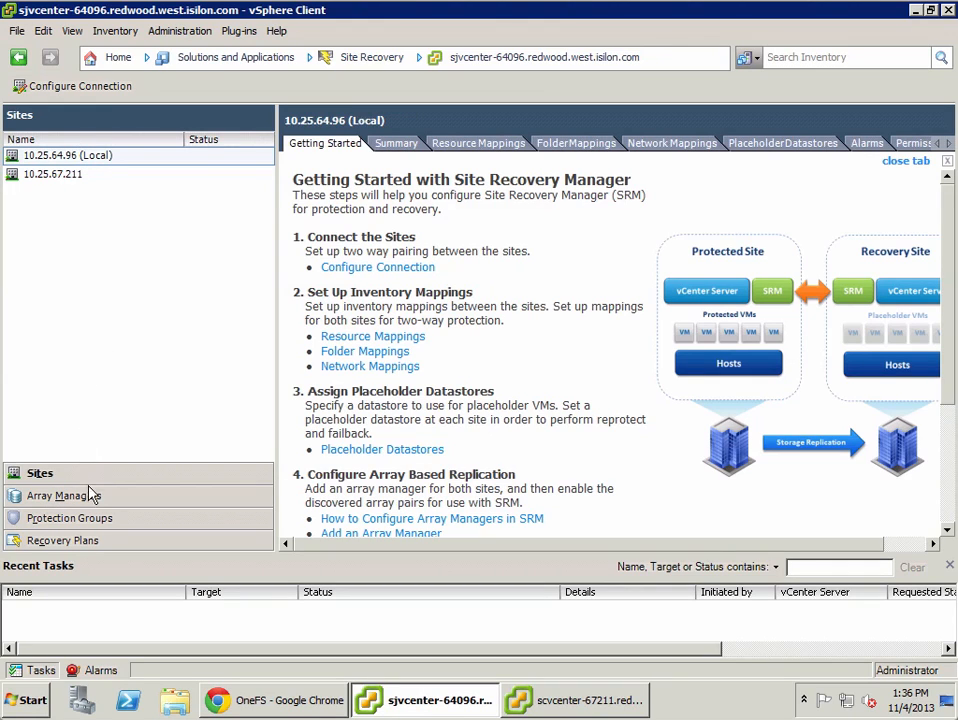
click(64, 496)
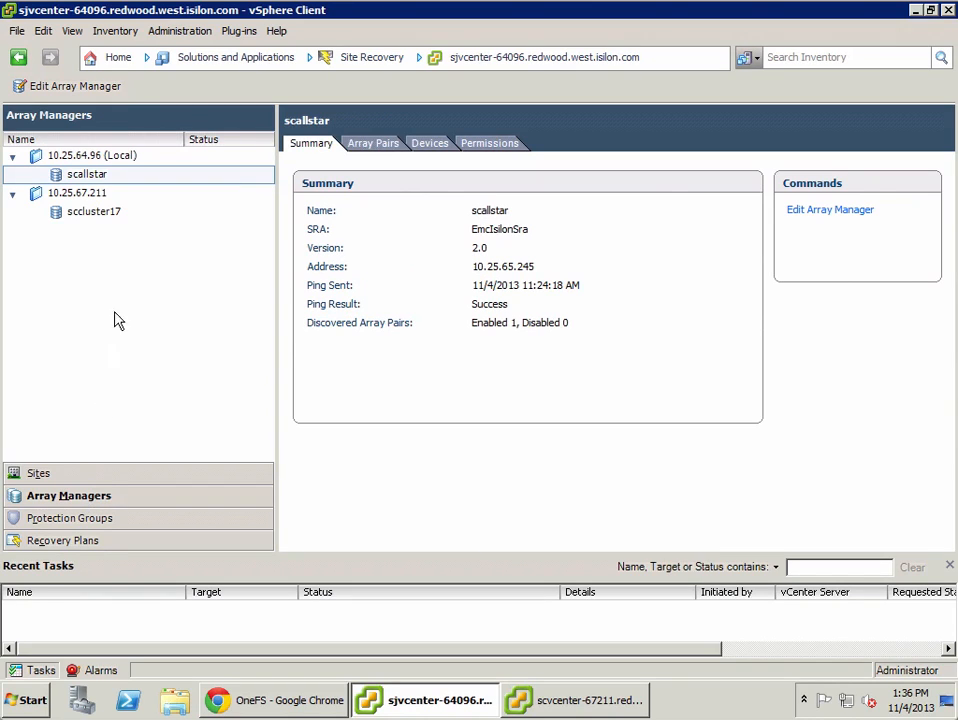
click(384, 147)
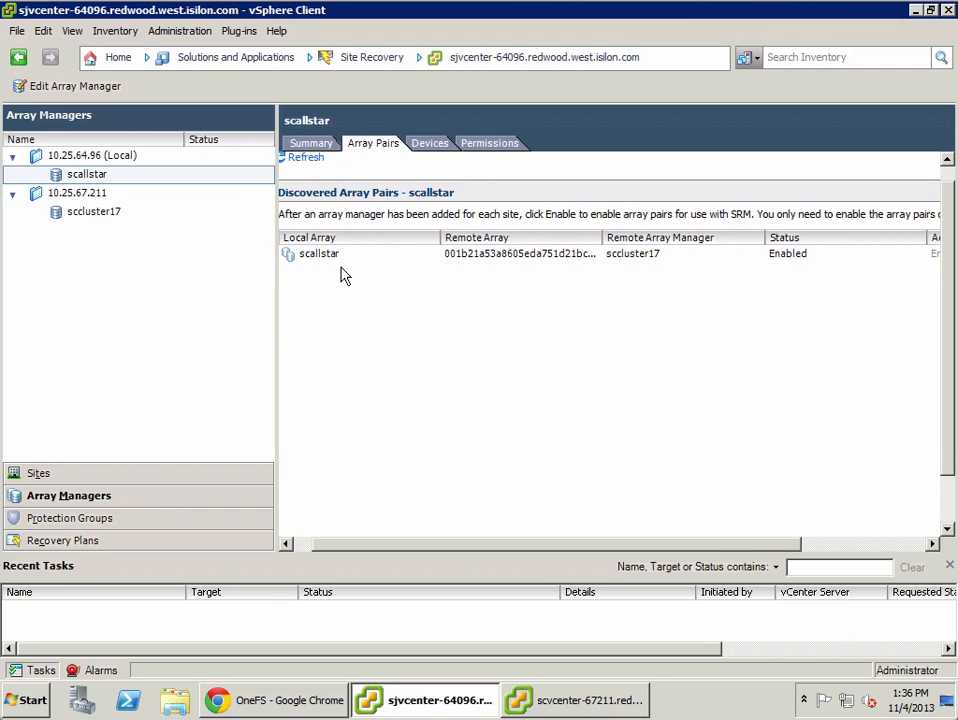
click(425, 146)
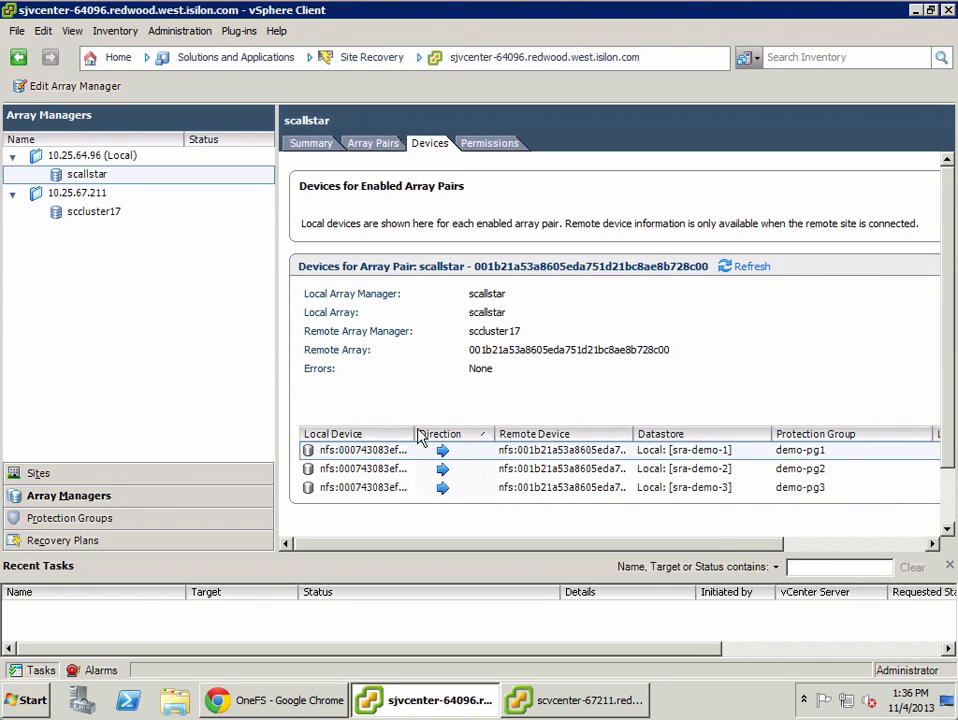
Step: Examine the full local and remote device paths for scallstar, then view the sccluster17 array manager's devices
drag(414, 432, 722, 422)
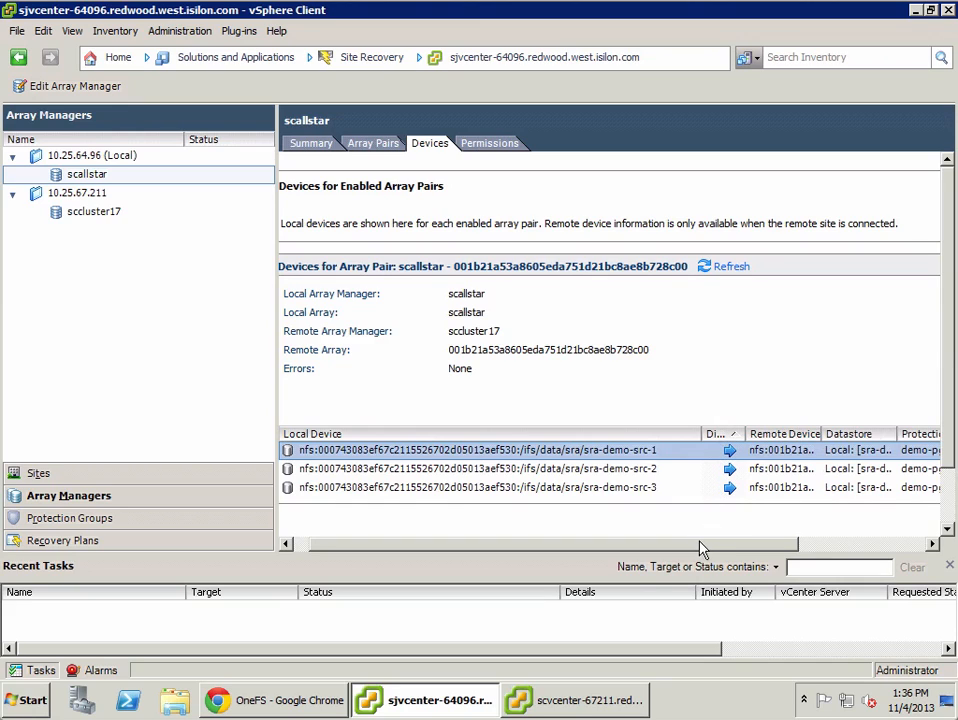
drag(705, 433, 442, 433)
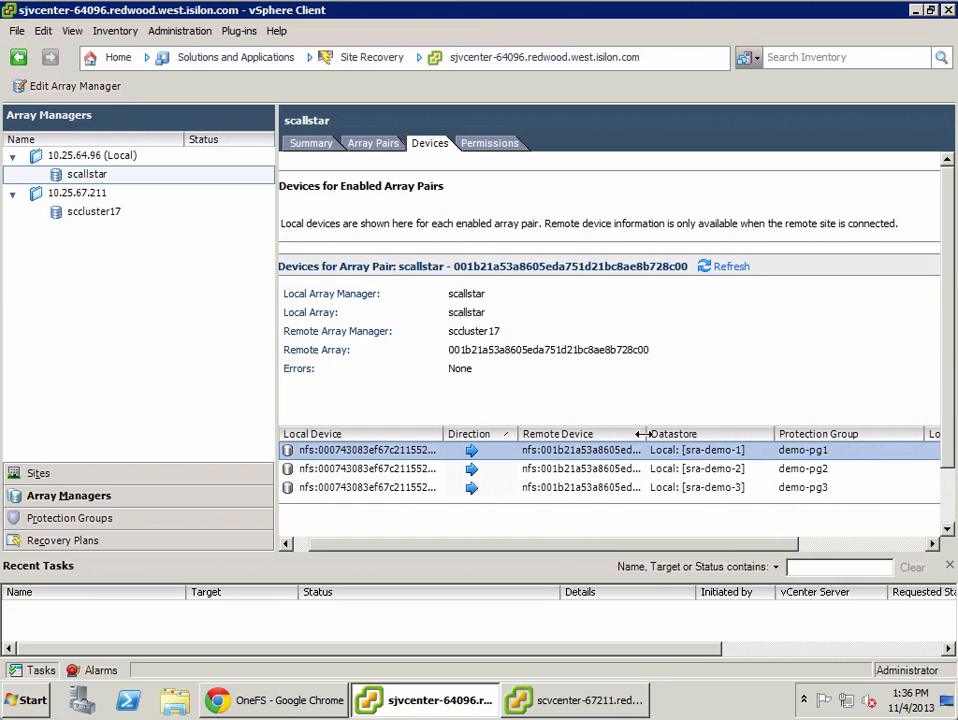
drag(641, 433, 930, 433)
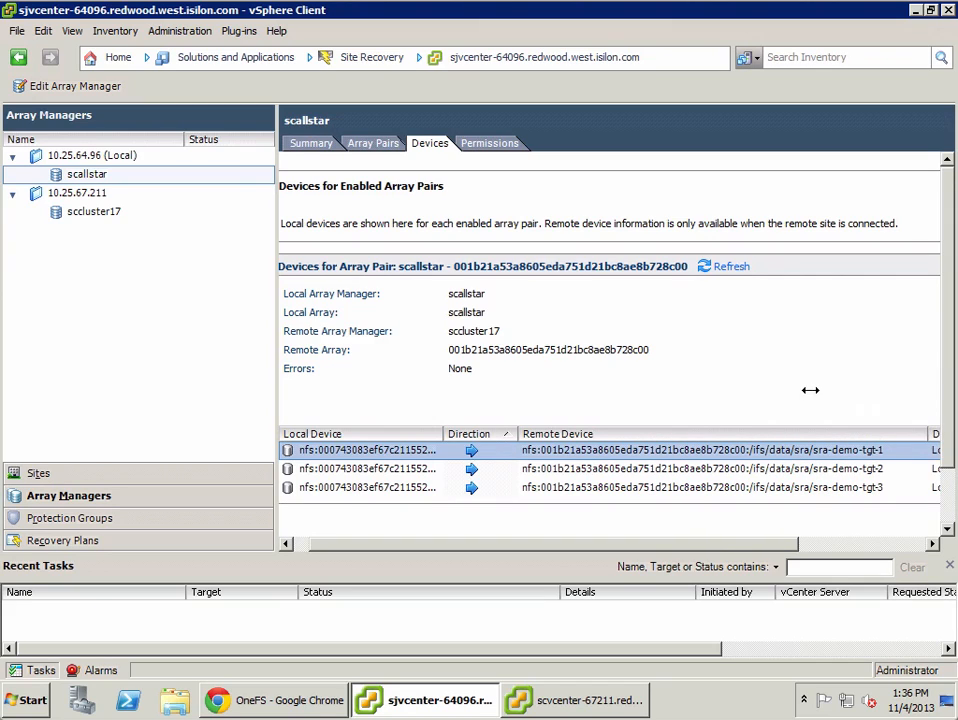
click(112, 218)
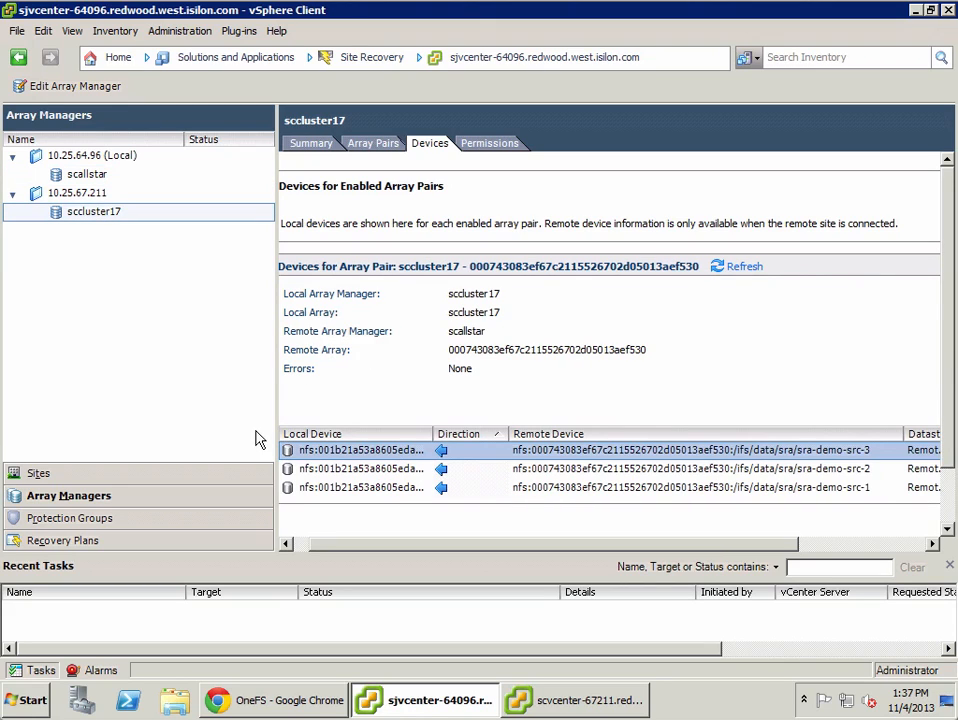
Step: Review demo-pg1's protected virtual machines and the demo-rp1 recovery plan's protection groups, virtual machines and recovery steps
click(88, 521)
click(398, 145)
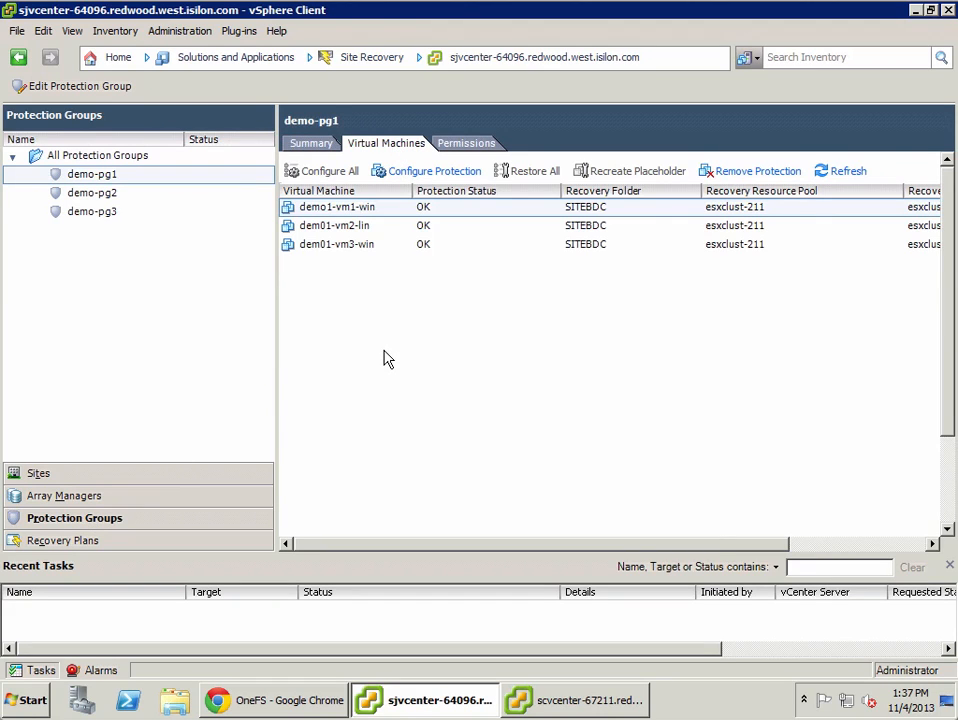
click(65, 543)
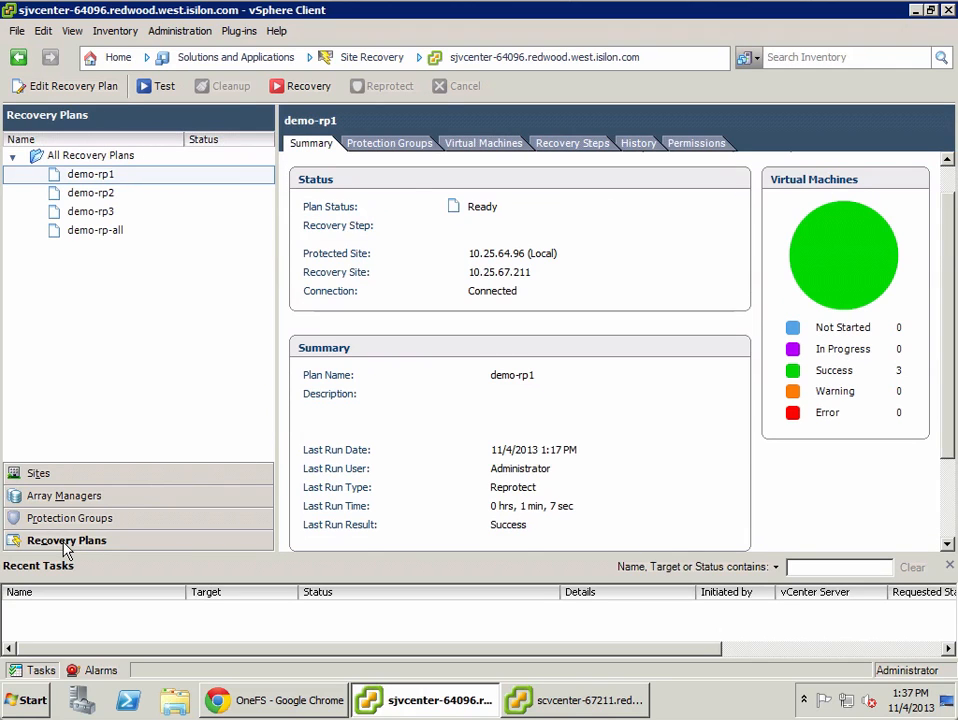
click(393, 148)
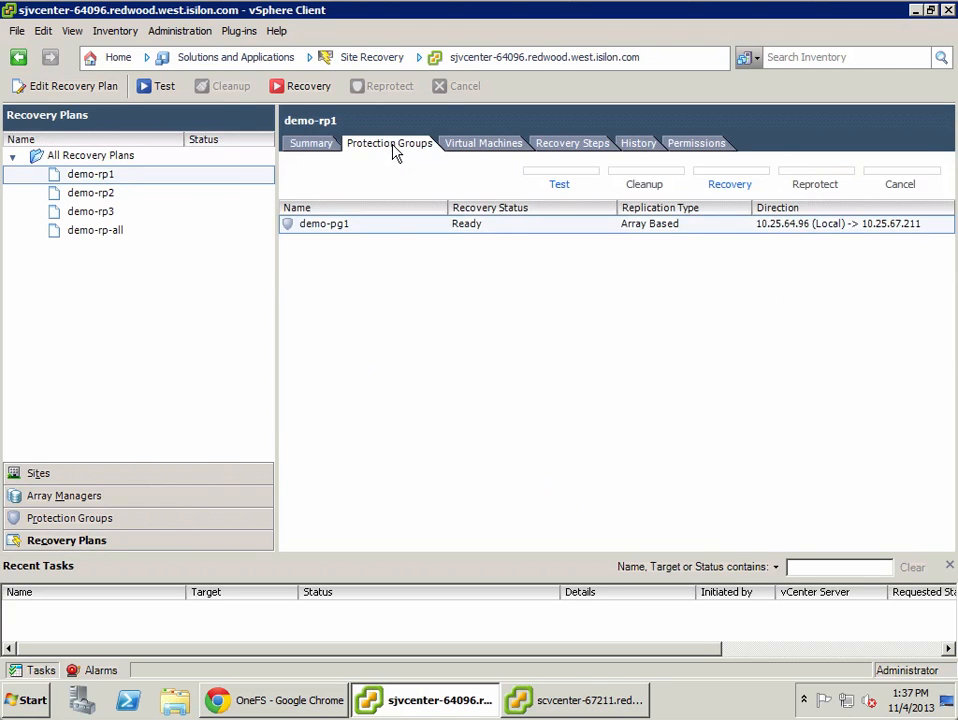
click(469, 148)
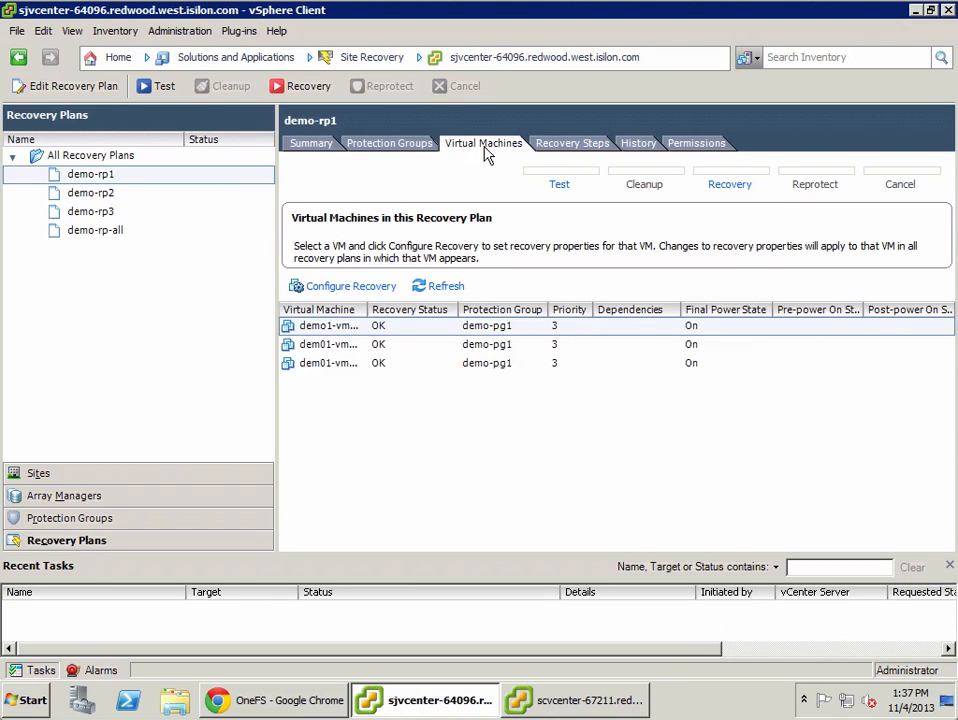
click(548, 151)
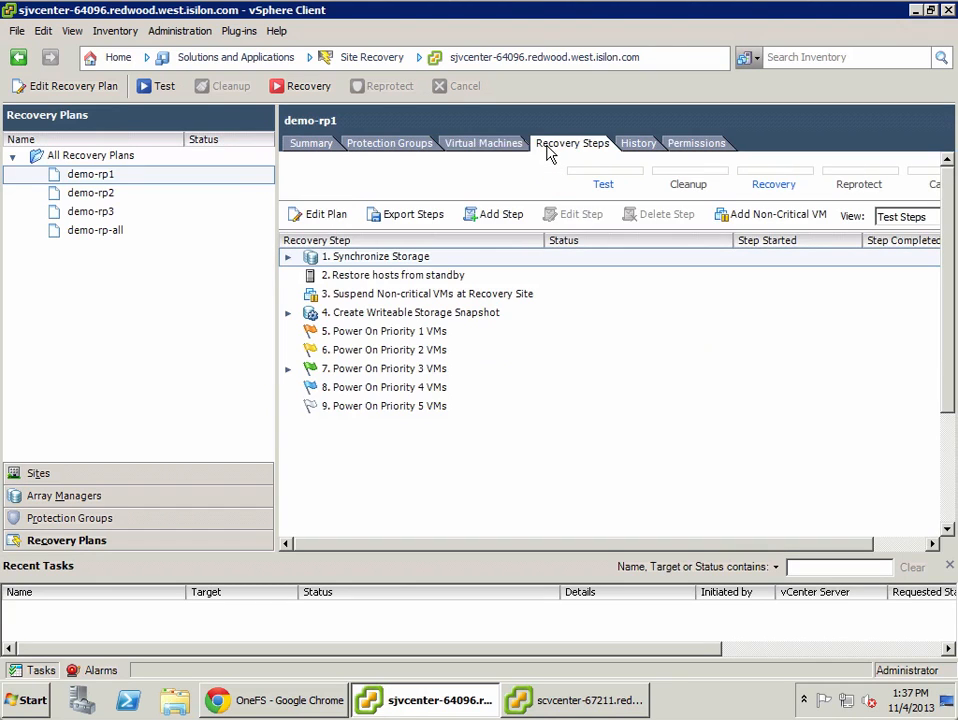
Step: Open Site Recovery in the recovery-site vCenter and review its array managers, protection groups and the demo-rp1 recovery plan's steps
click(548, 705)
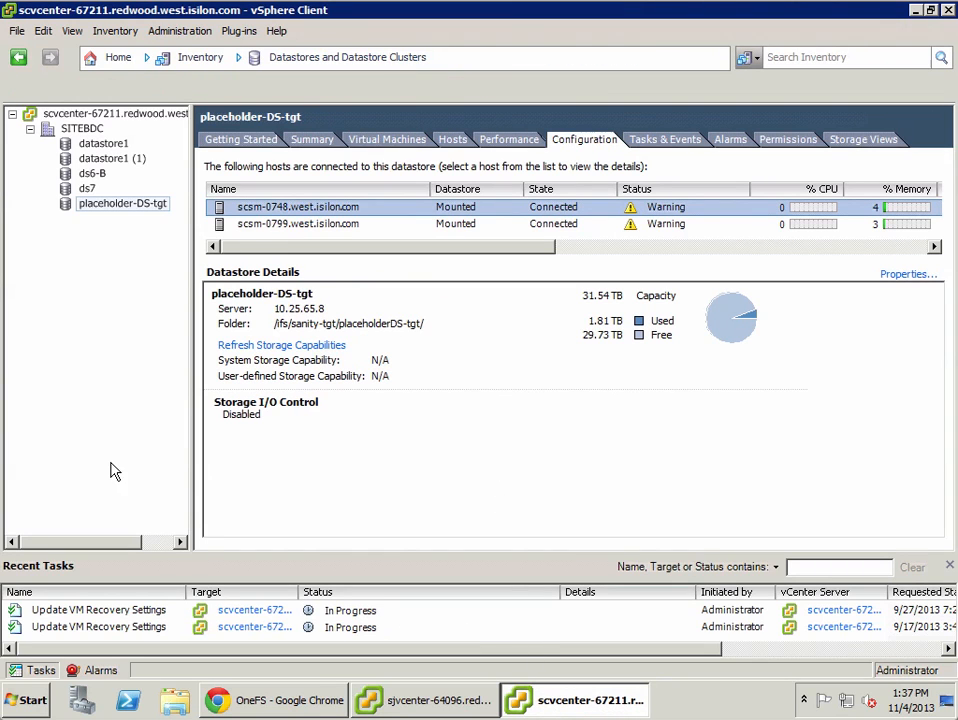
click(112, 58)
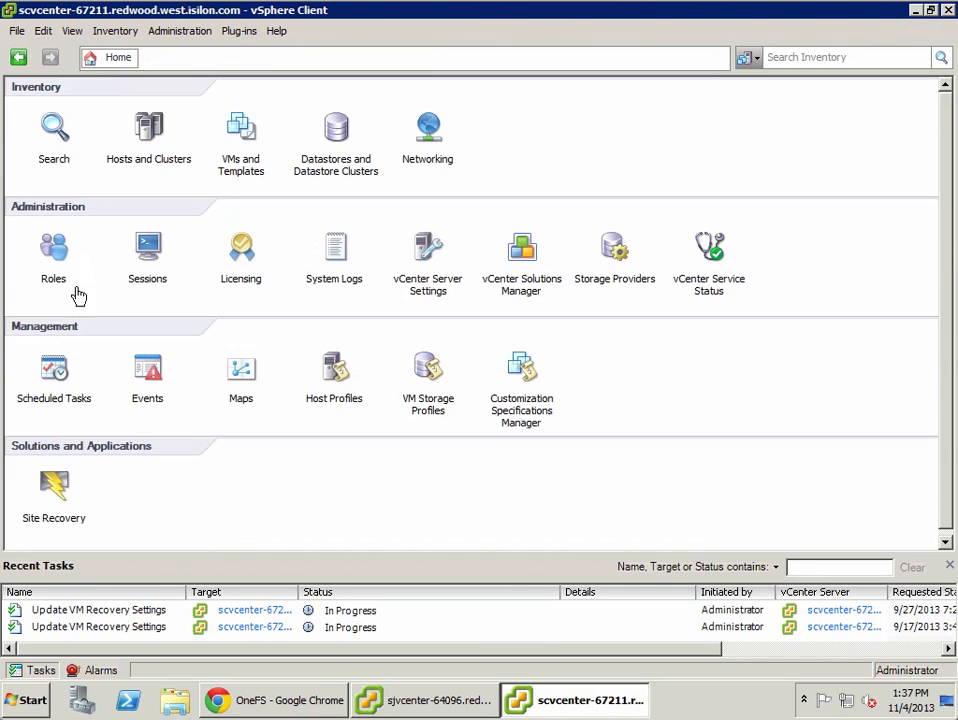
click(53, 490)
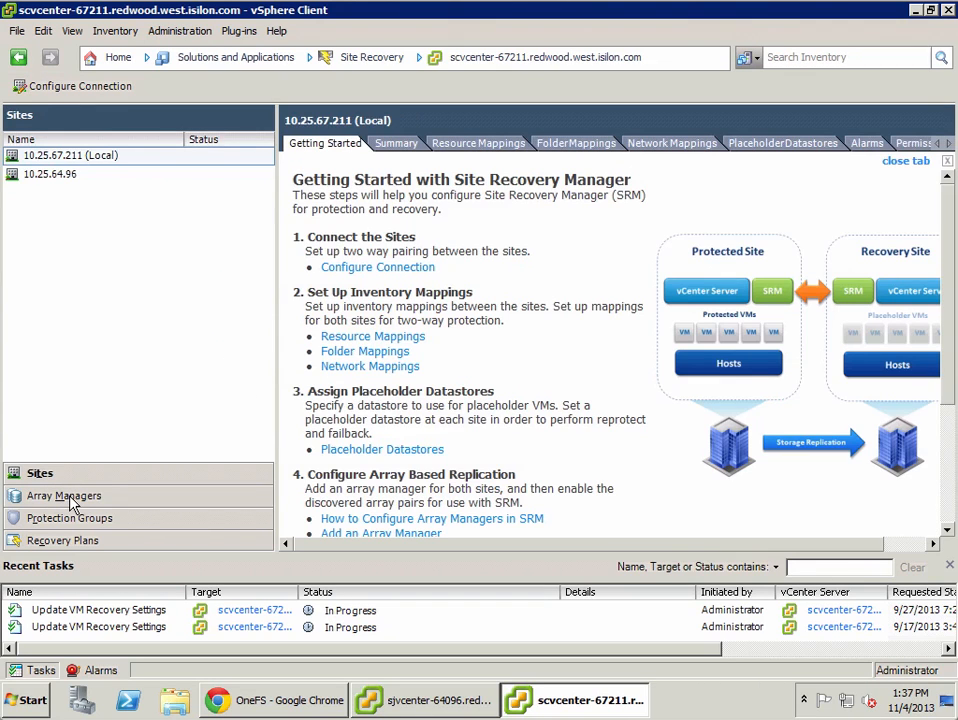
click(70, 496)
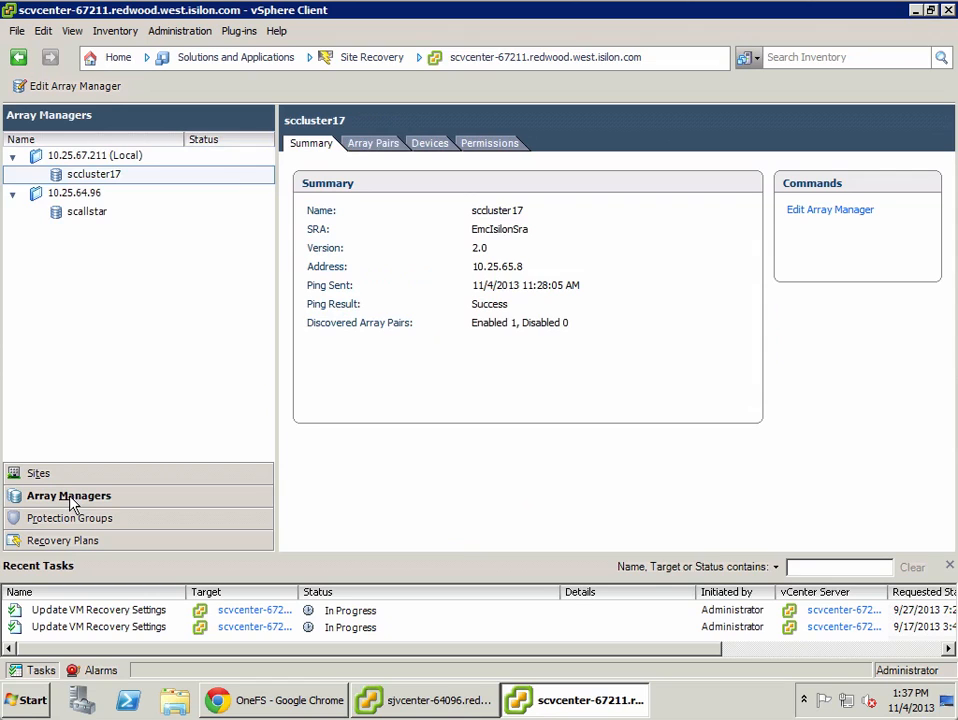
click(77, 520)
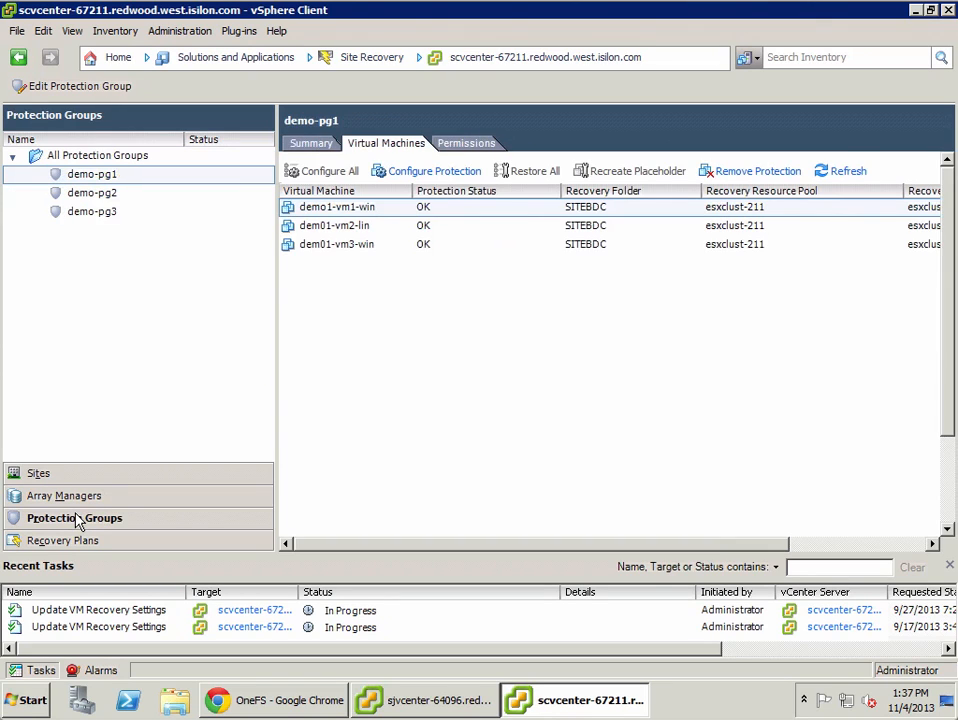
click(68, 544)
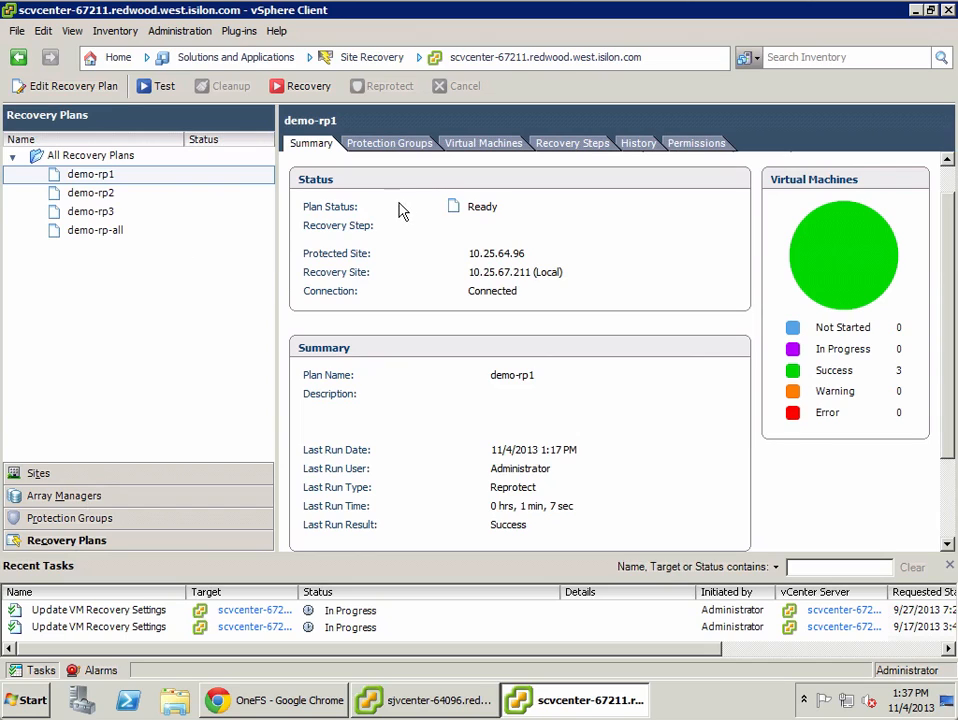
click(594, 147)
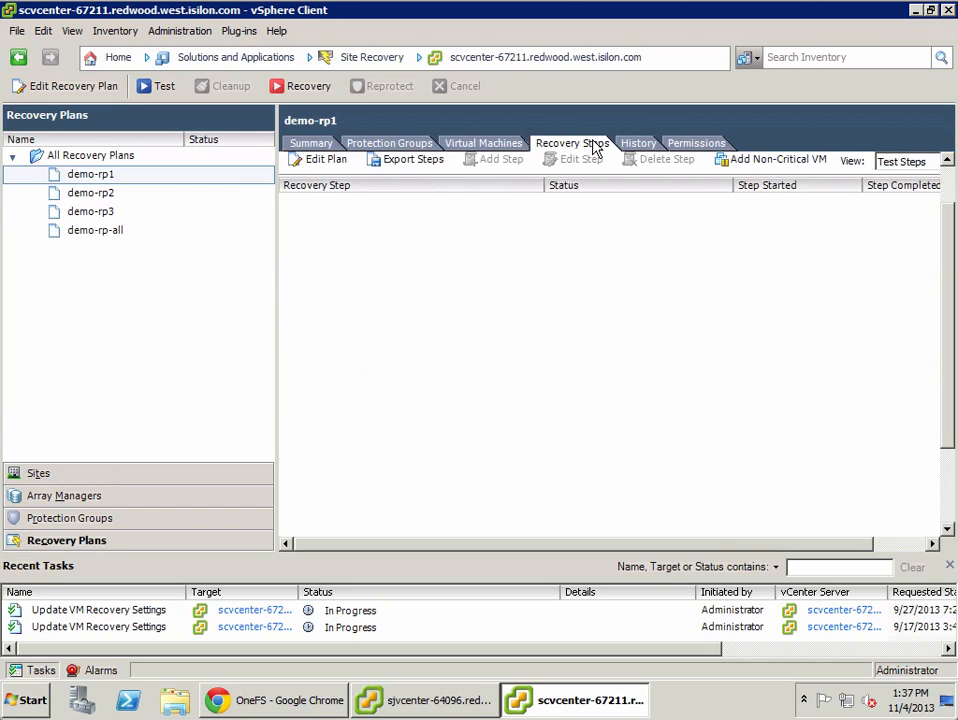
Step: Run the demo-rp1 recovery plan, acknowledging the permanent-change warning and starting the recovery
click(305, 89)
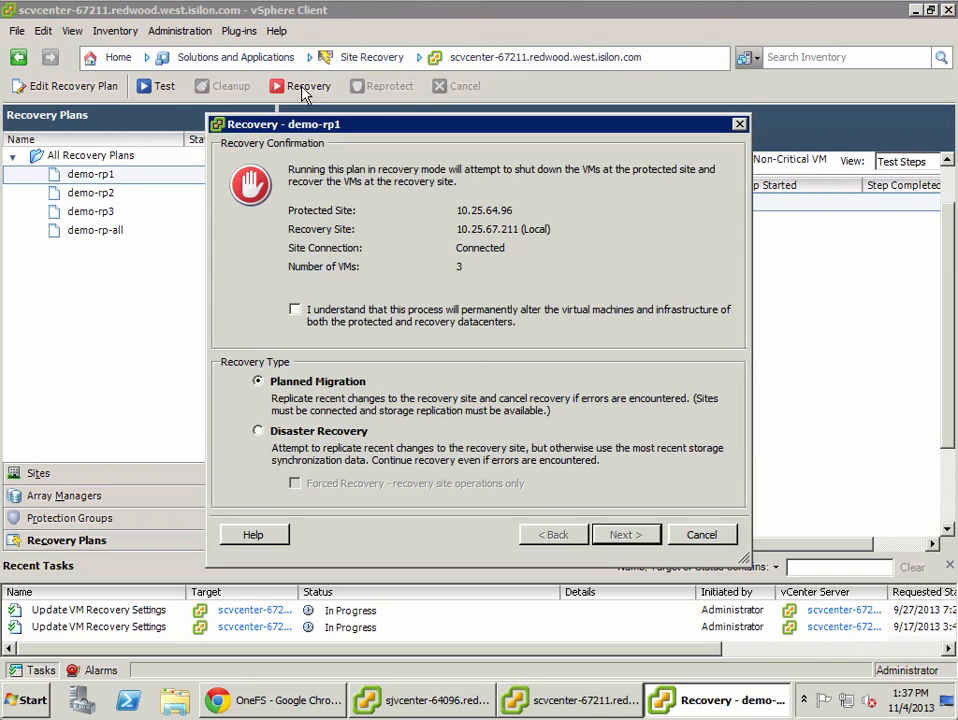
click(305, 434)
click(372, 316)
click(626, 535)
click(658, 539)
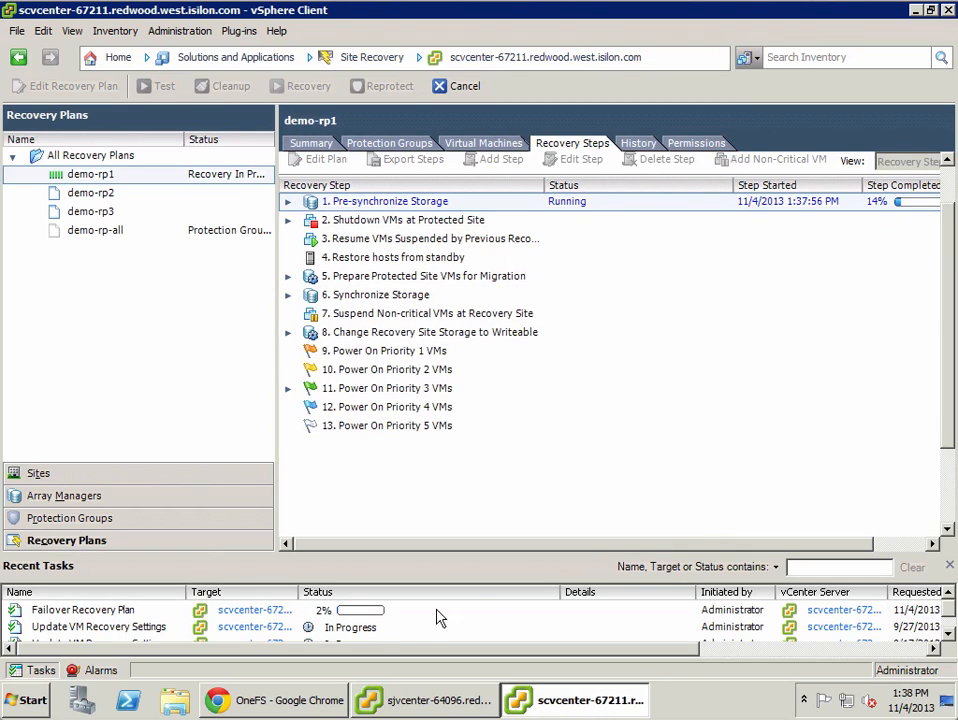
Step: Check the active SyncIQ jobs on the scallstar source cluster's SyncIQ summary
click(305, 700)
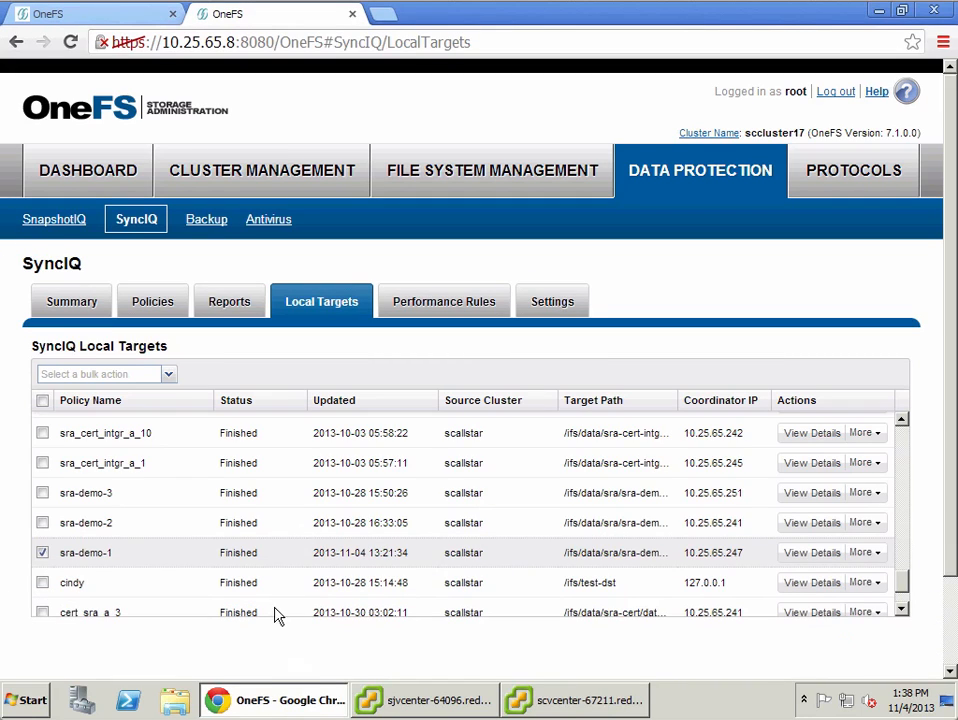
click(104, 20)
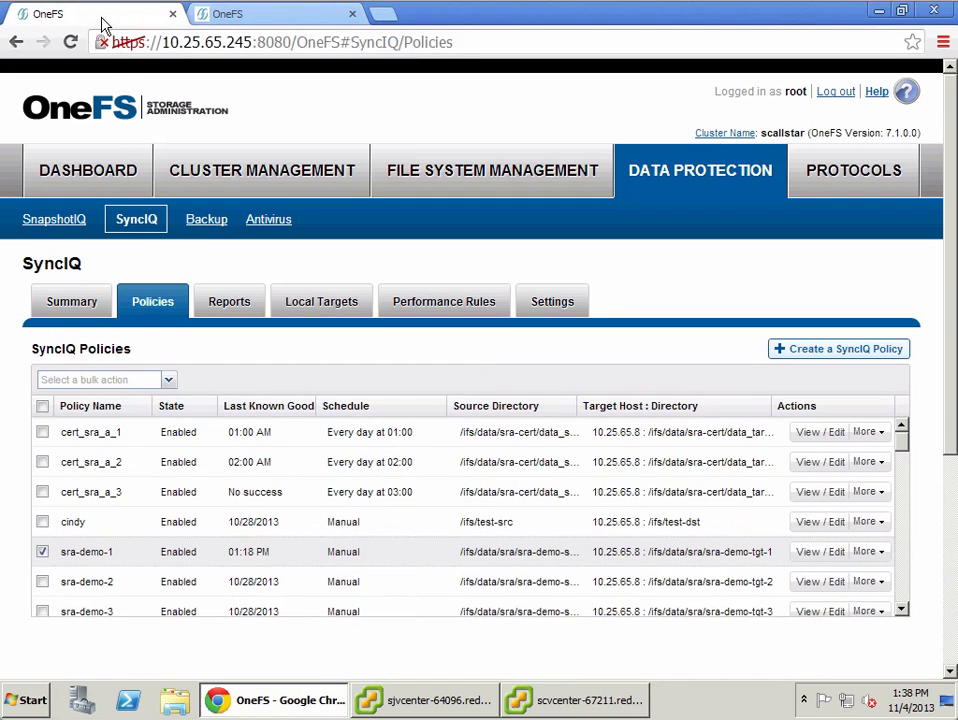
click(66, 309)
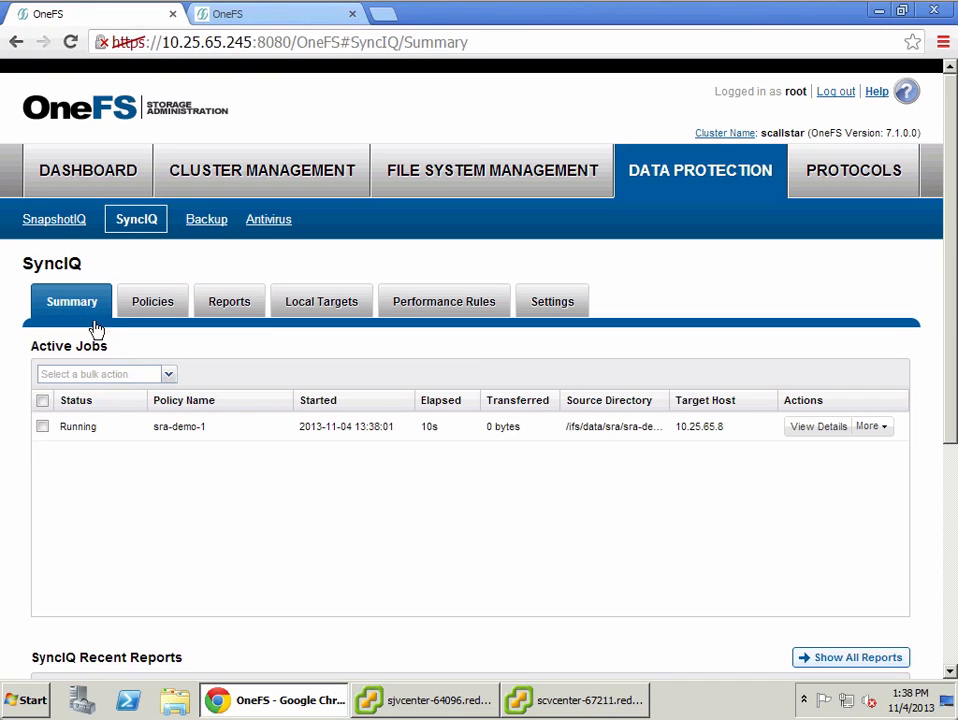
Step: Expand demo-rp1's Pre-synchronize Storage step to monitor progress, and recheck the source cluster's active SyncIQ jobs
click(549, 697)
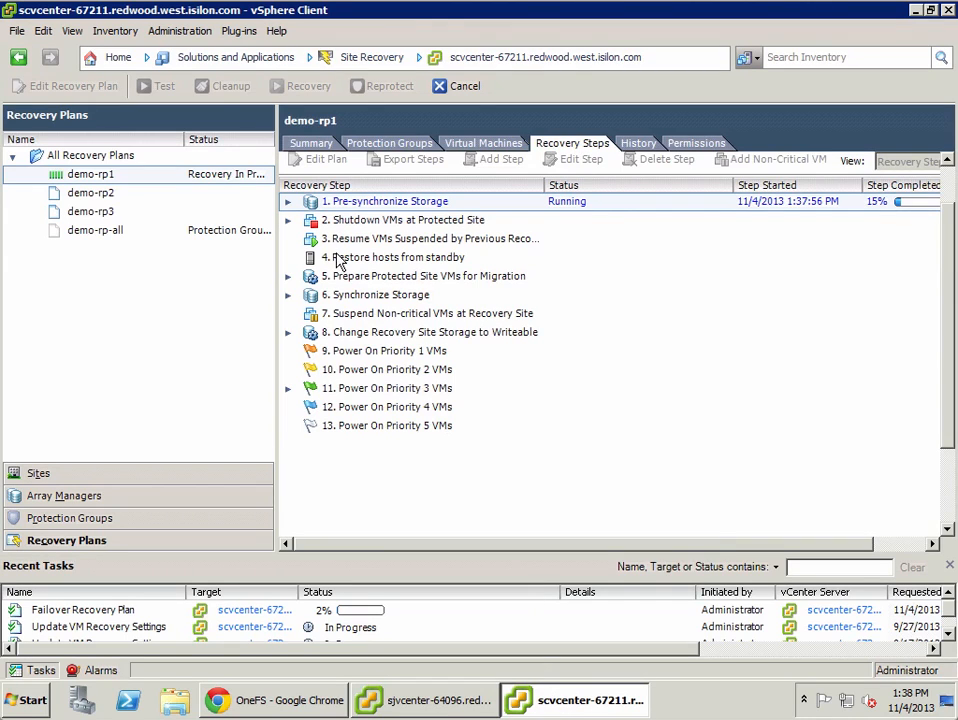
click(287, 202)
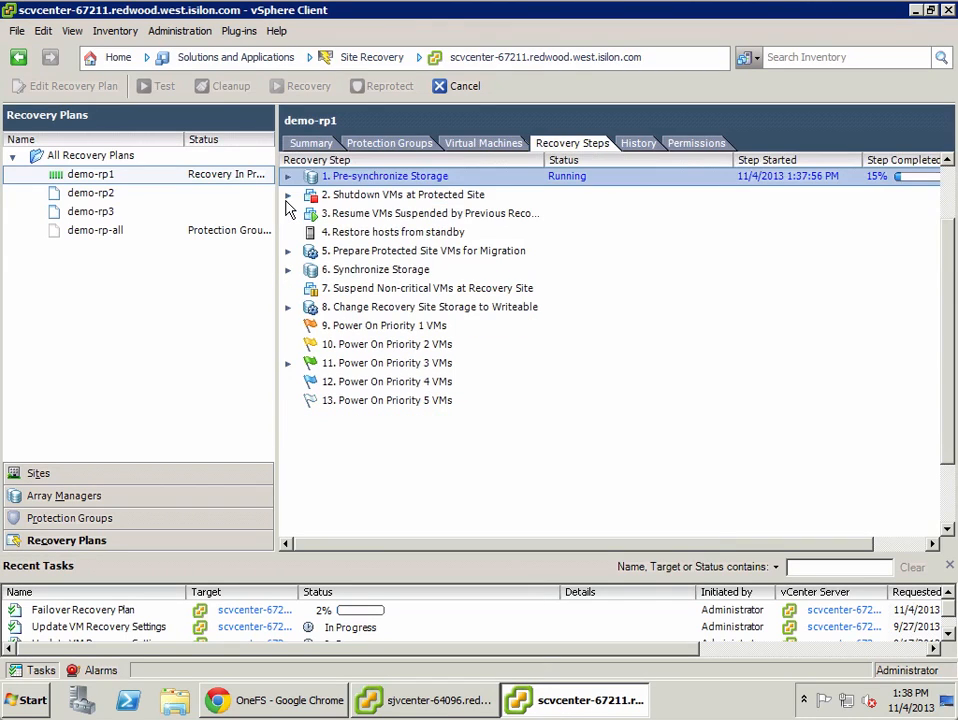
click(288, 177)
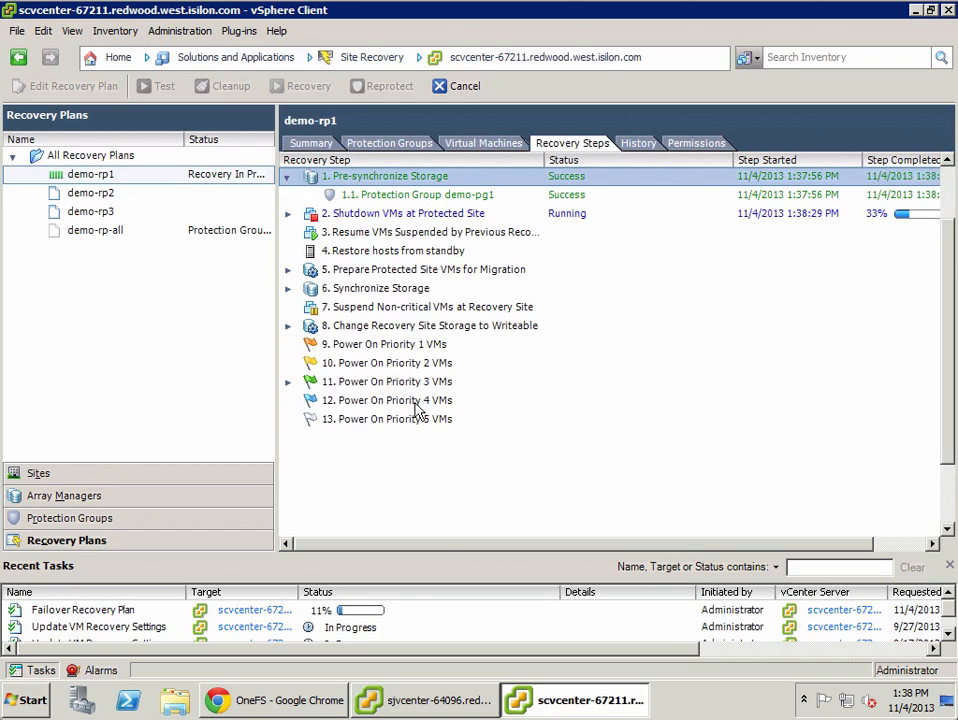
click(290, 705)
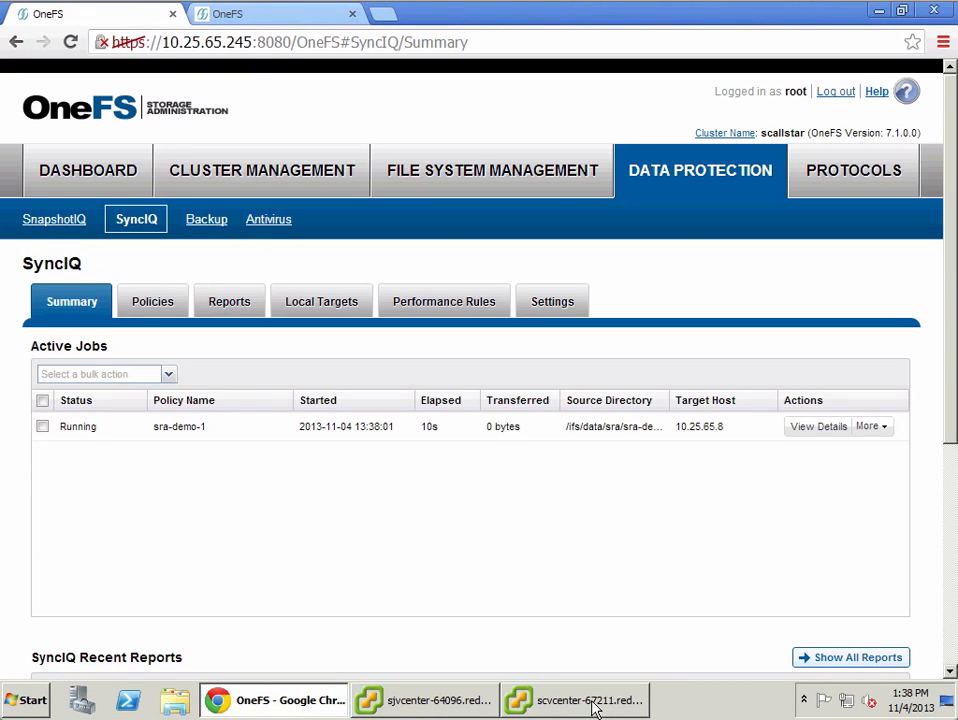
mouse_move(593, 708)
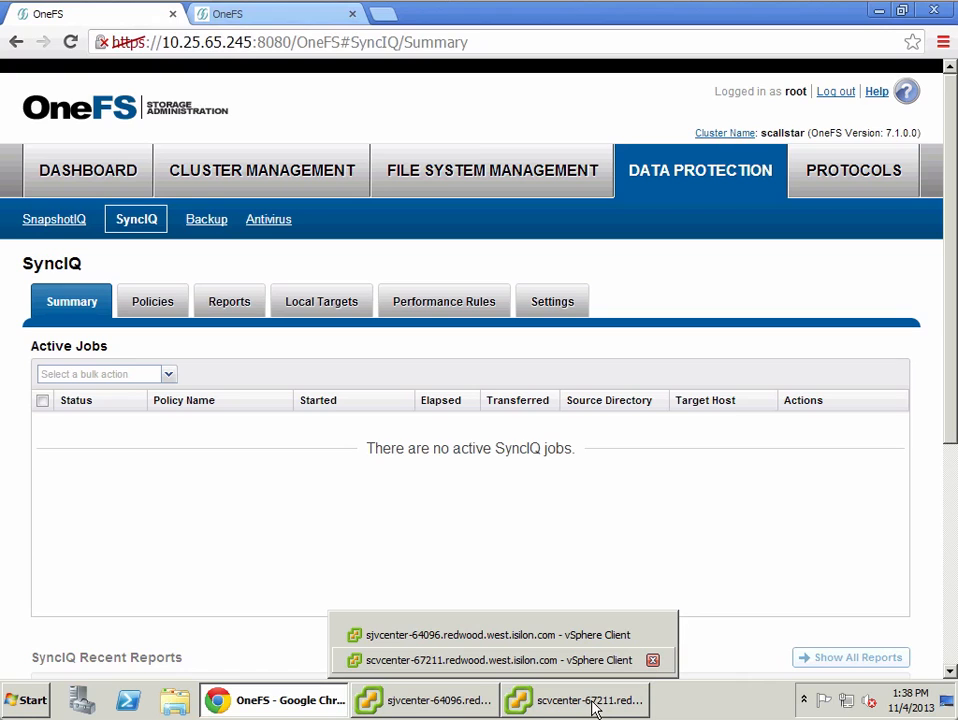
click(593, 705)
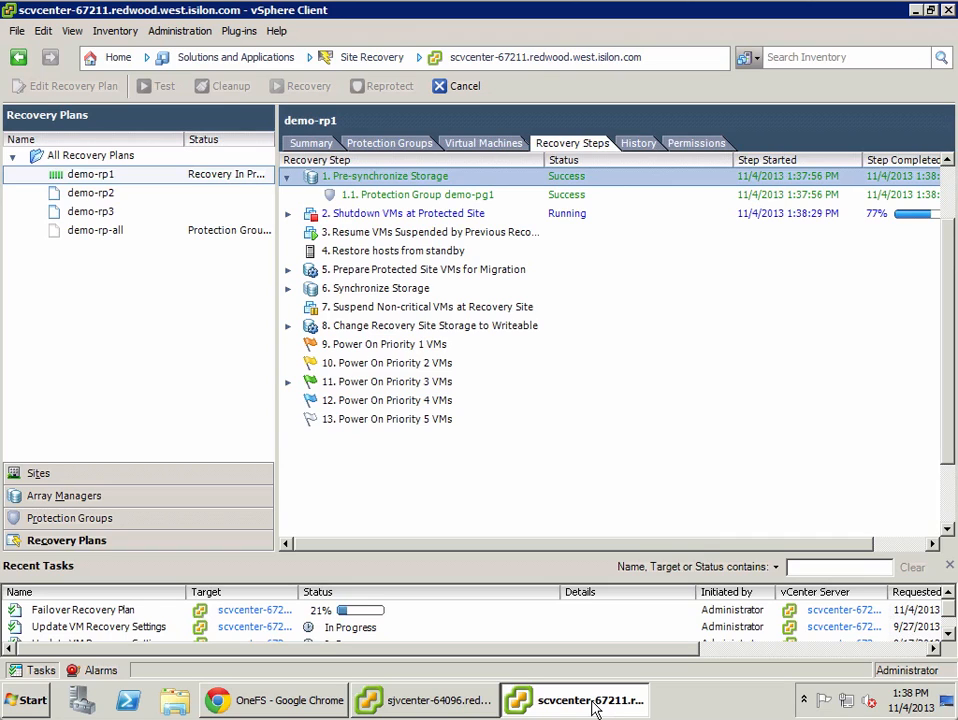
Step: View the protected-site vCenter's VMs and Templates inventory, scrolling to the top of the tree
click(418, 703)
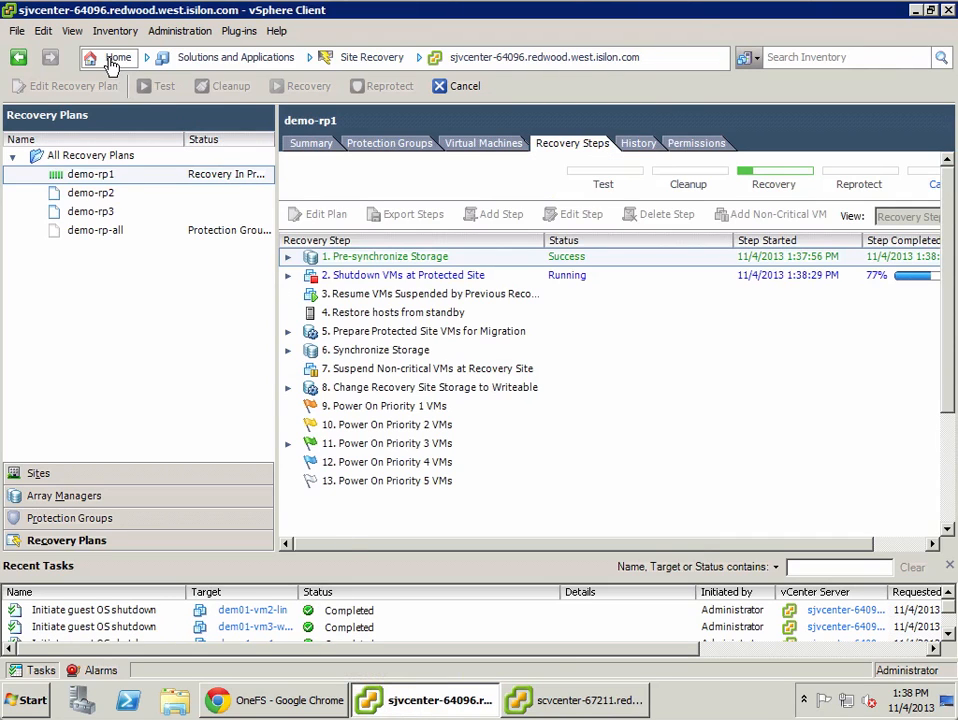
click(111, 63)
click(236, 140)
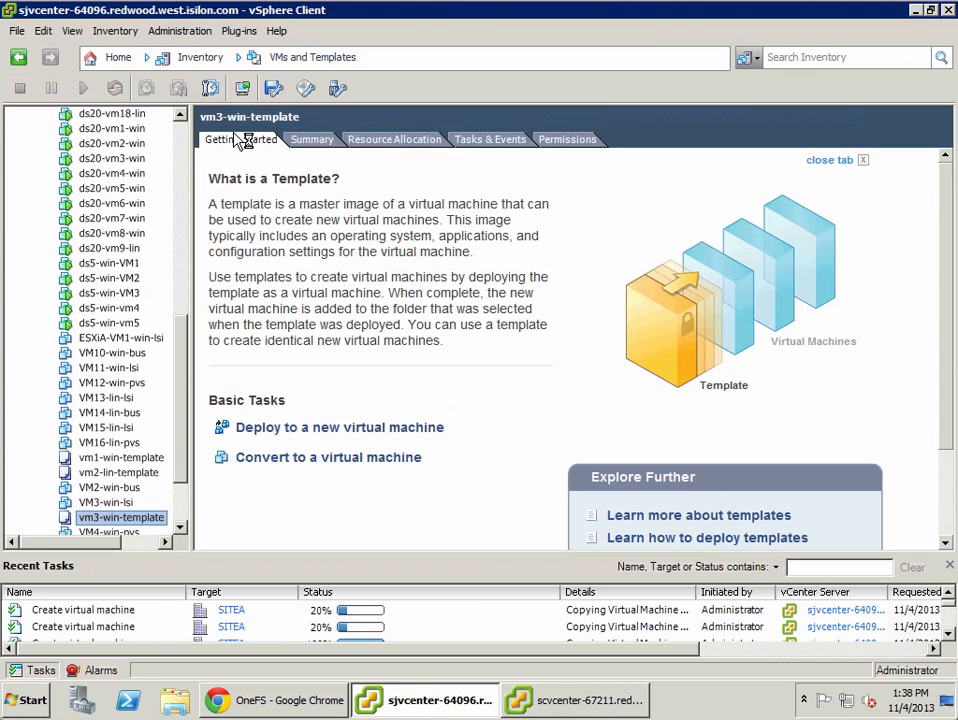
click(185, 158)
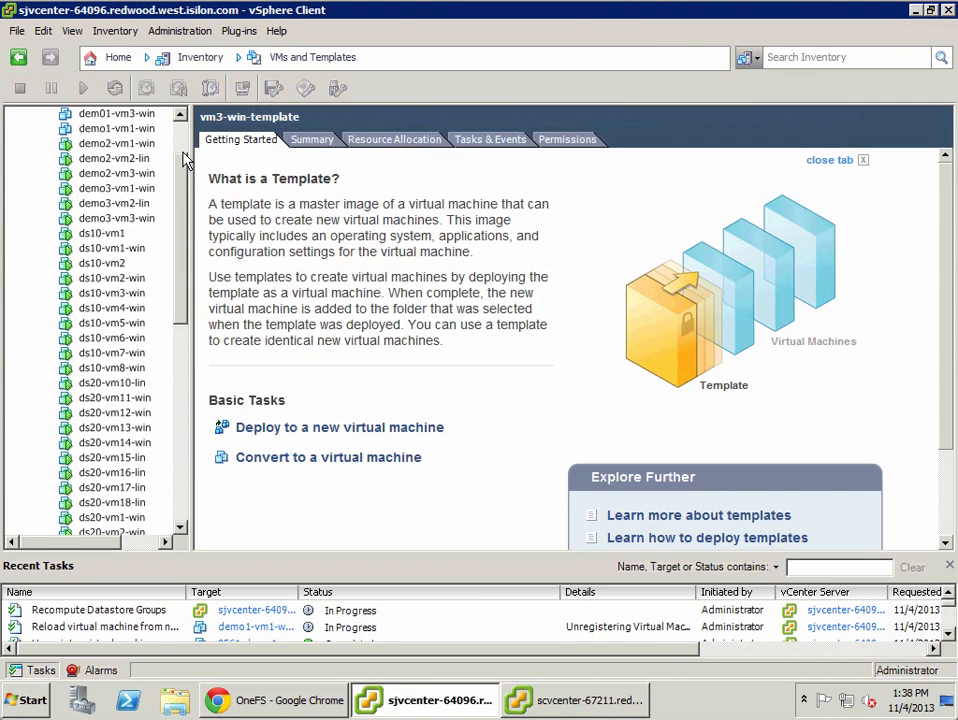
click(184, 140)
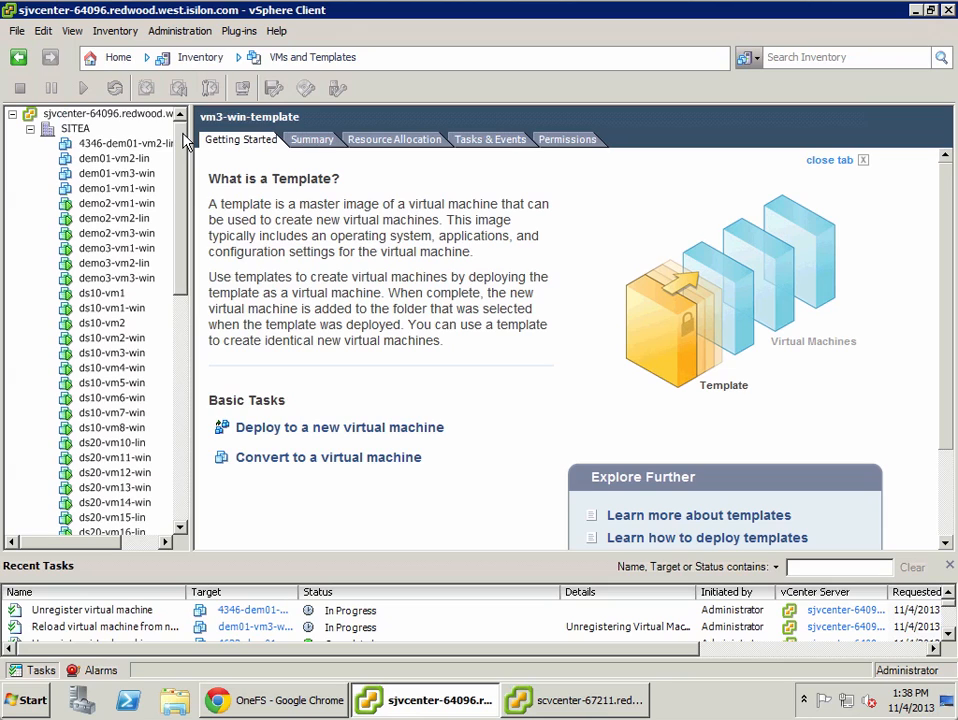
Step: Alternate between demo-rp1's recovery step progress and the source cluster's active SyncIQ jobs
click(538, 702)
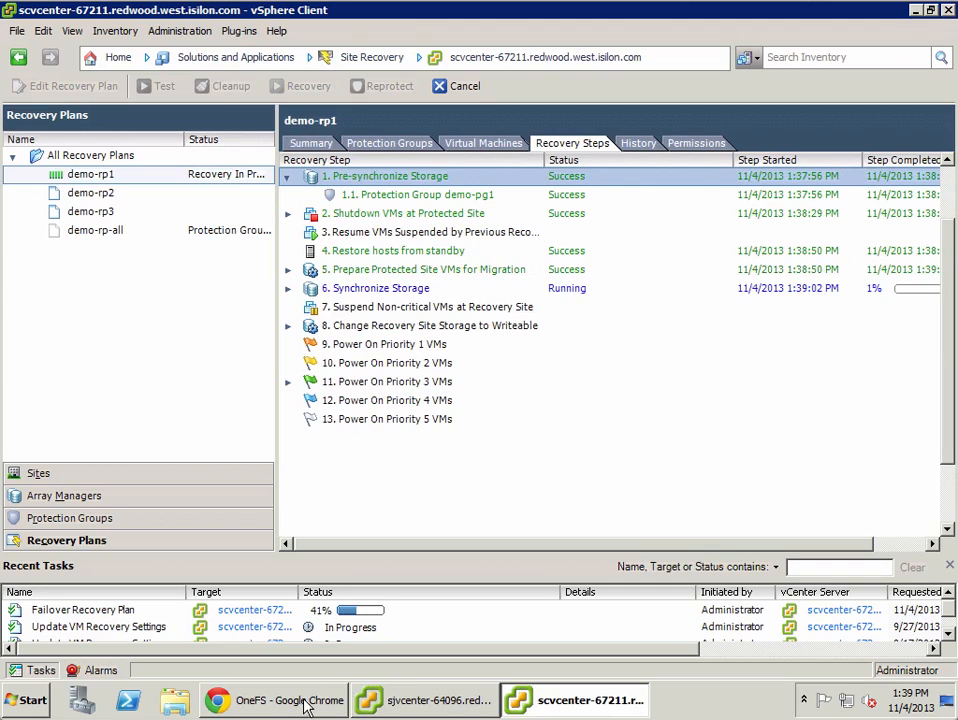
mouse_move(305, 708)
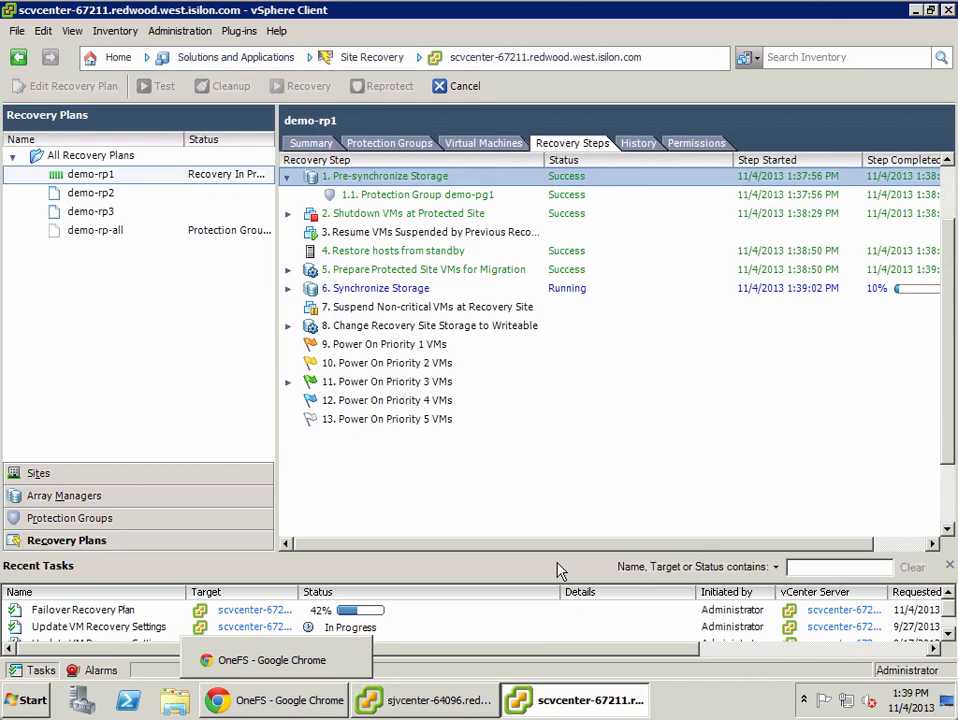
click(287, 703)
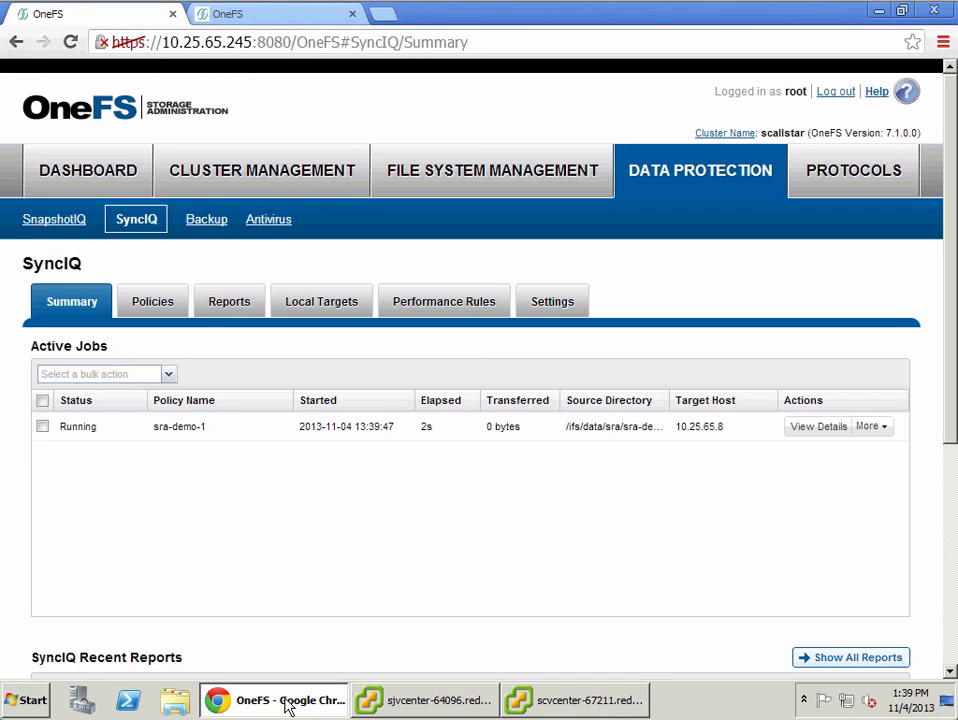
click(597, 705)
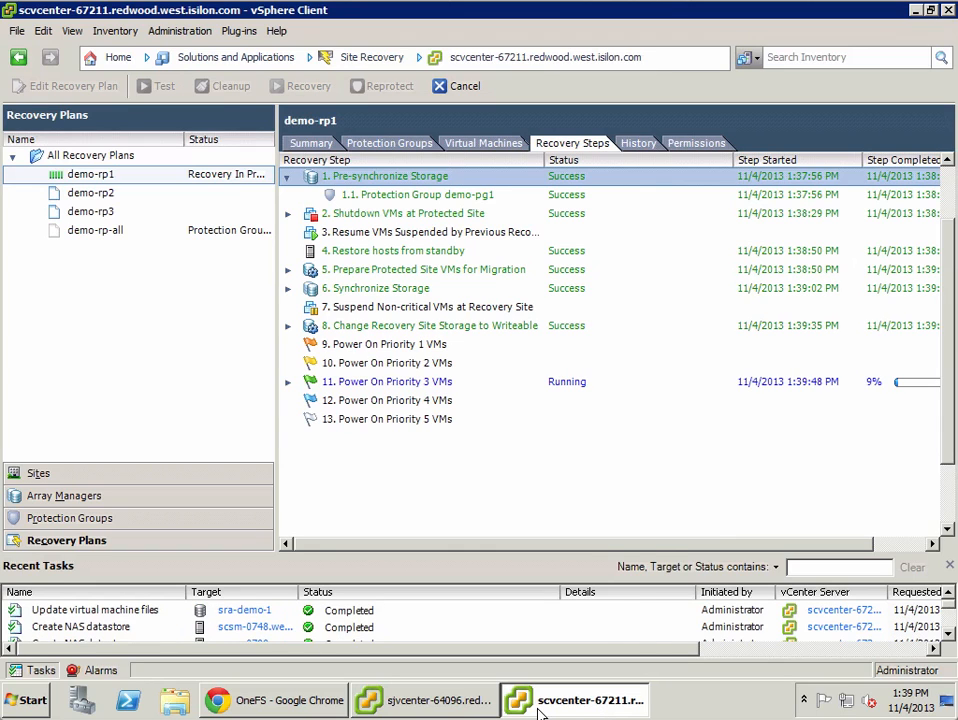
click(243, 705)
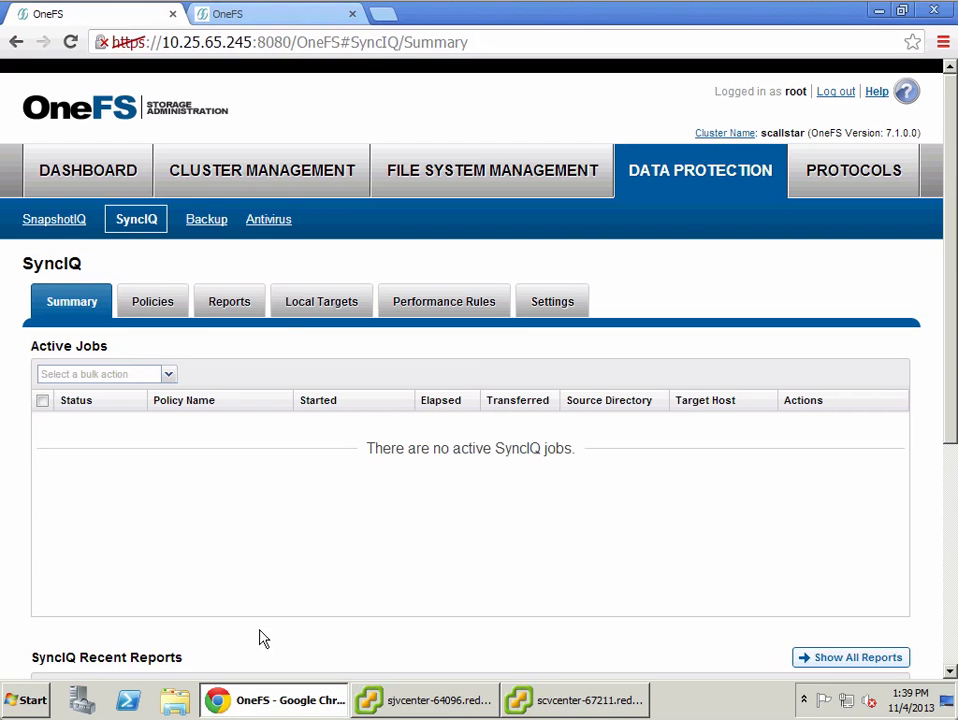
Step: On the sccluster17 target cluster, refresh the SyncIQ local targets and view the sra-demo-1 target policy details
click(297, 15)
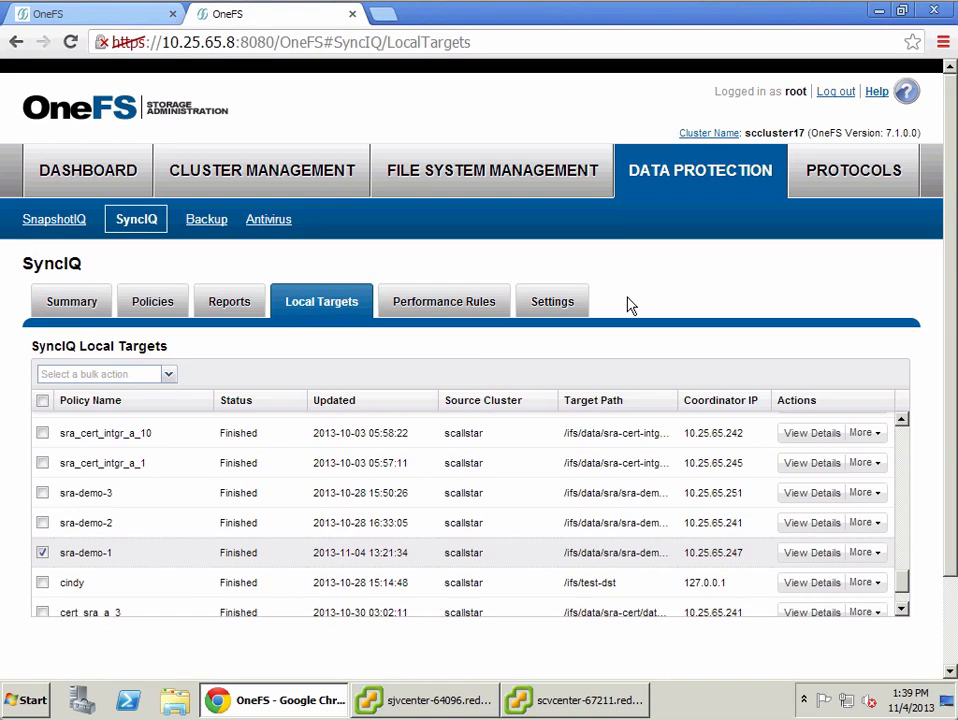
key(F5)
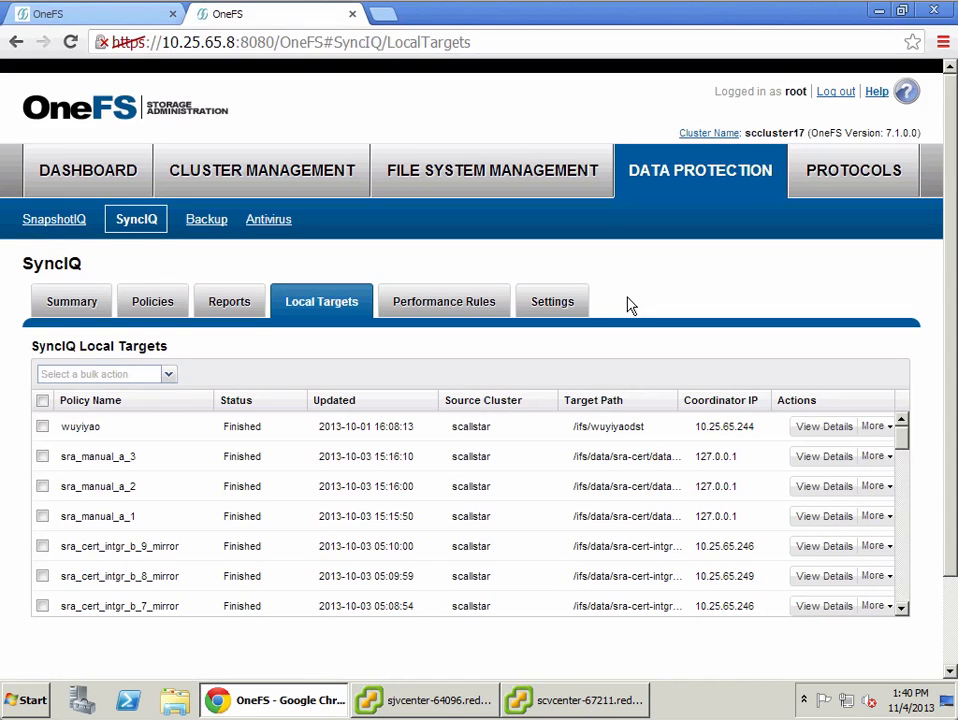
click(902, 607)
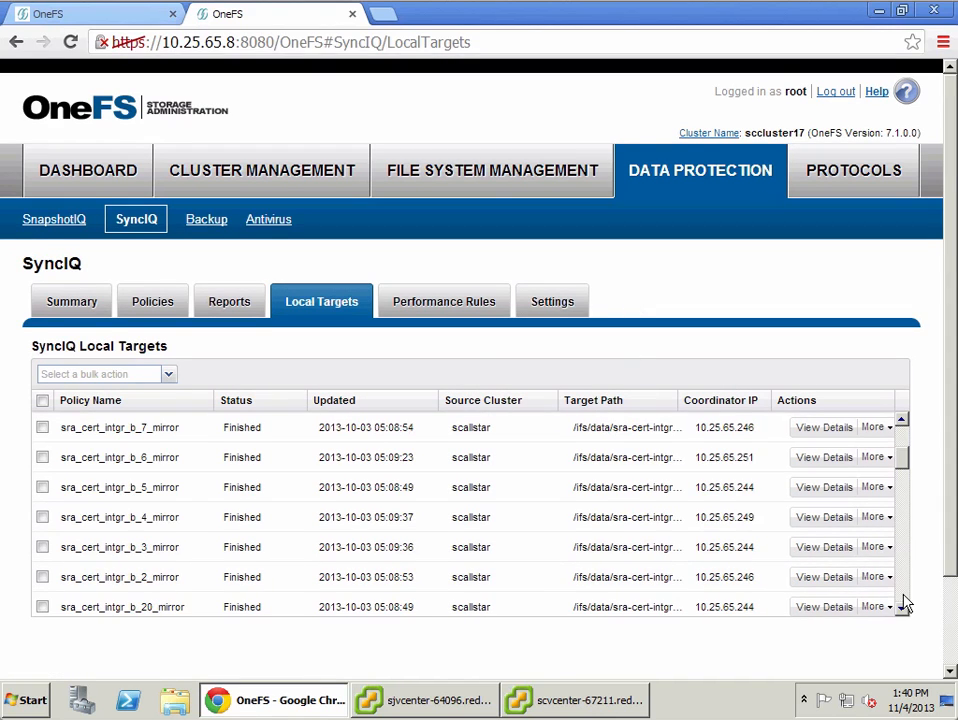
click(904, 597)
click(904, 597)
click(904, 597)
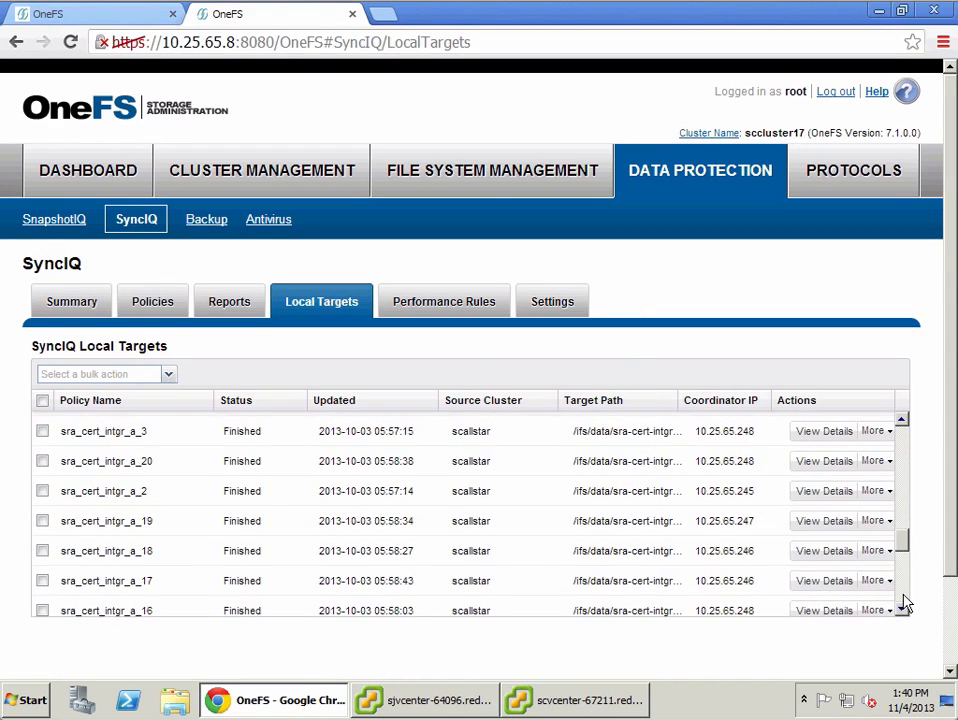
click(904, 597)
click(903, 598)
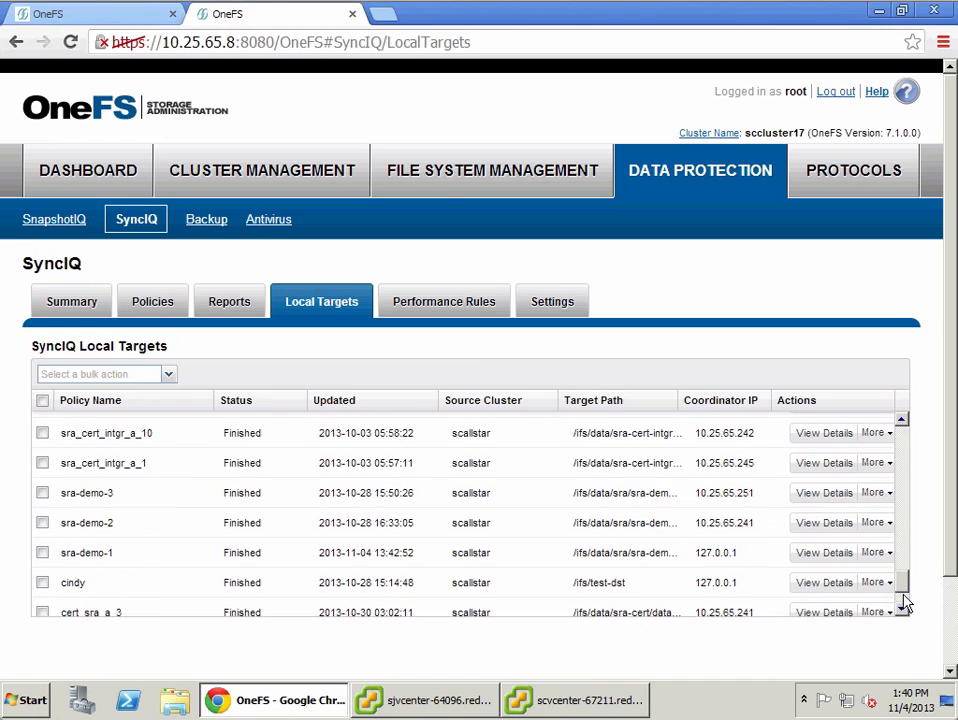
click(585, 552)
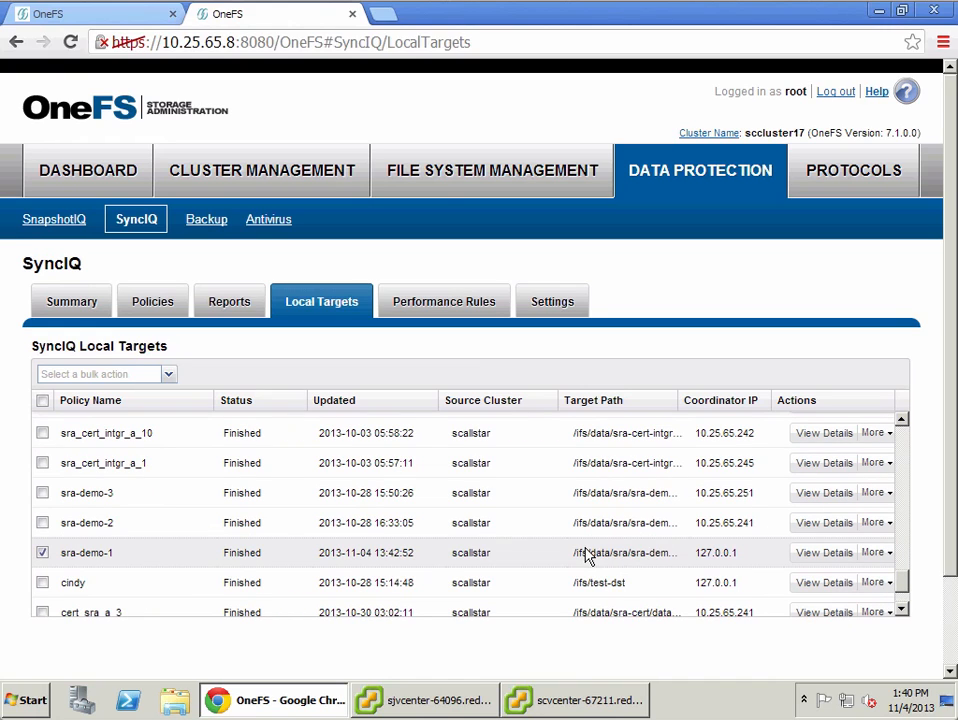
click(806, 556)
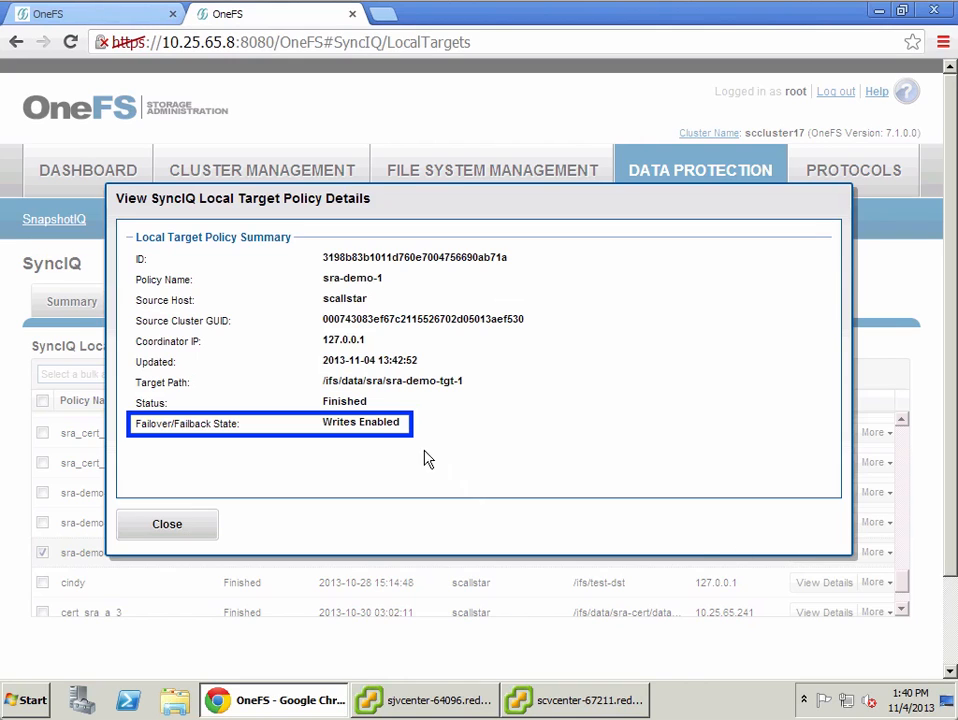
click(184, 528)
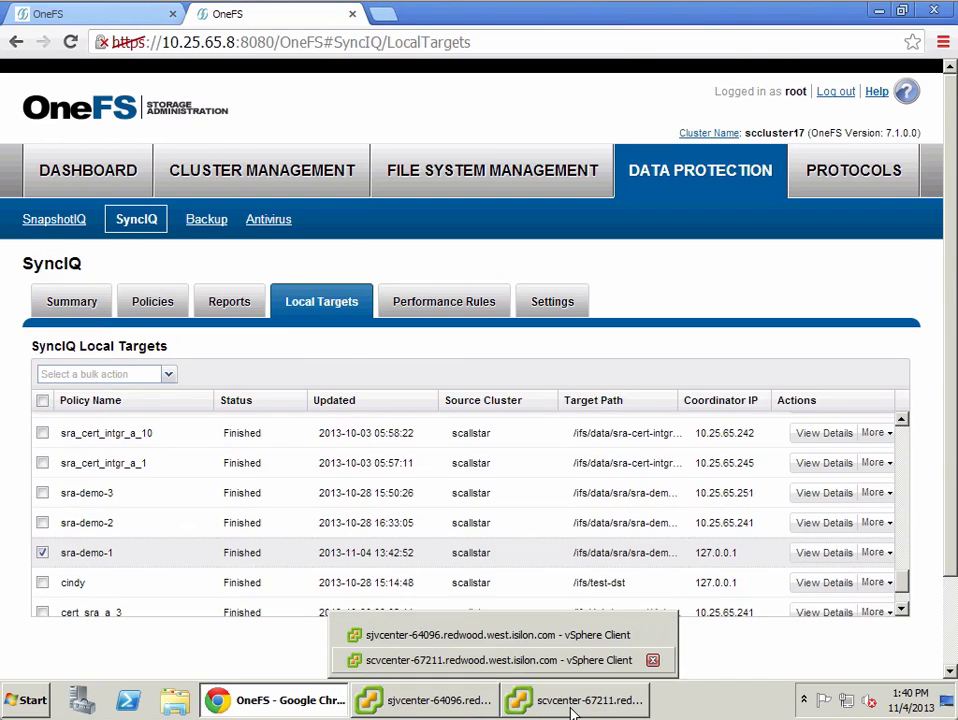
Step: Open a console on the dem01-vm2-lin VM from the recovery site vCenter's VMs and Templates inventory
click(573, 705)
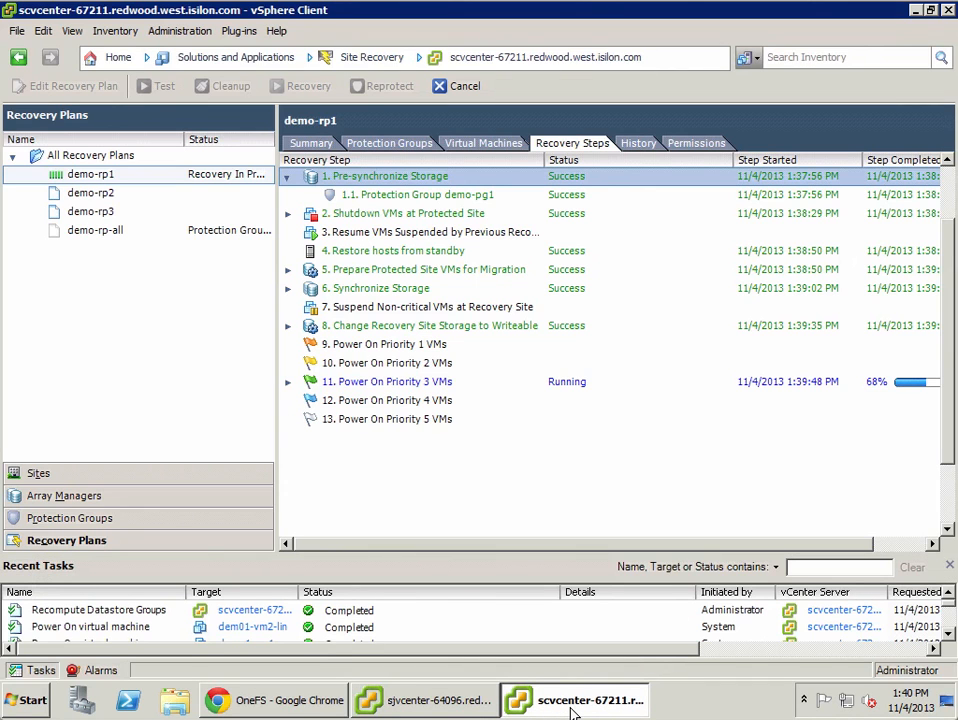
click(110, 58)
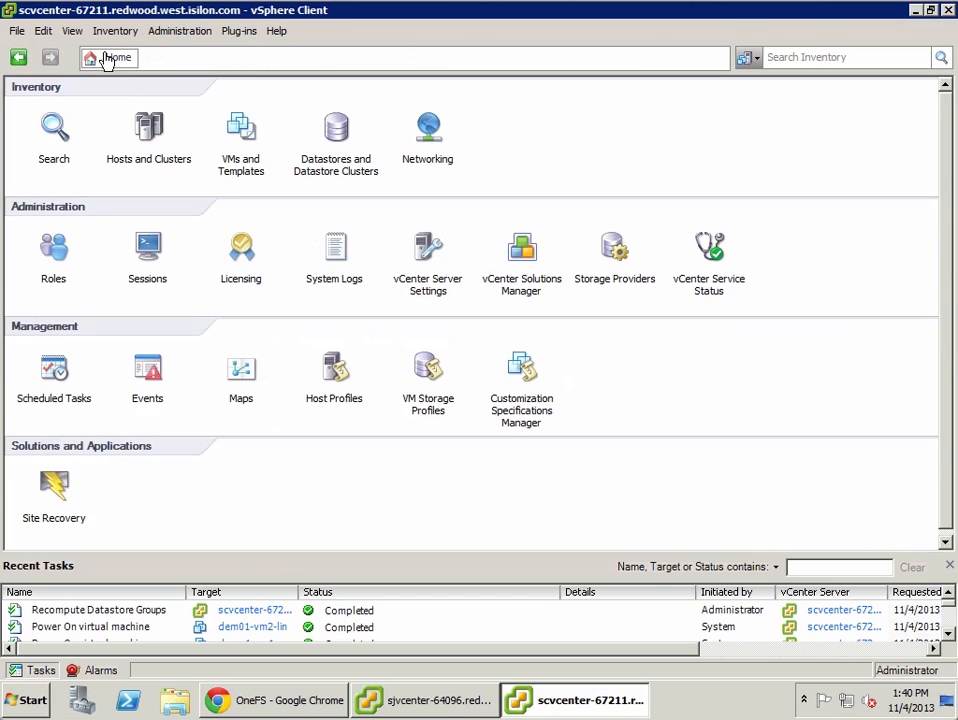
click(240, 135)
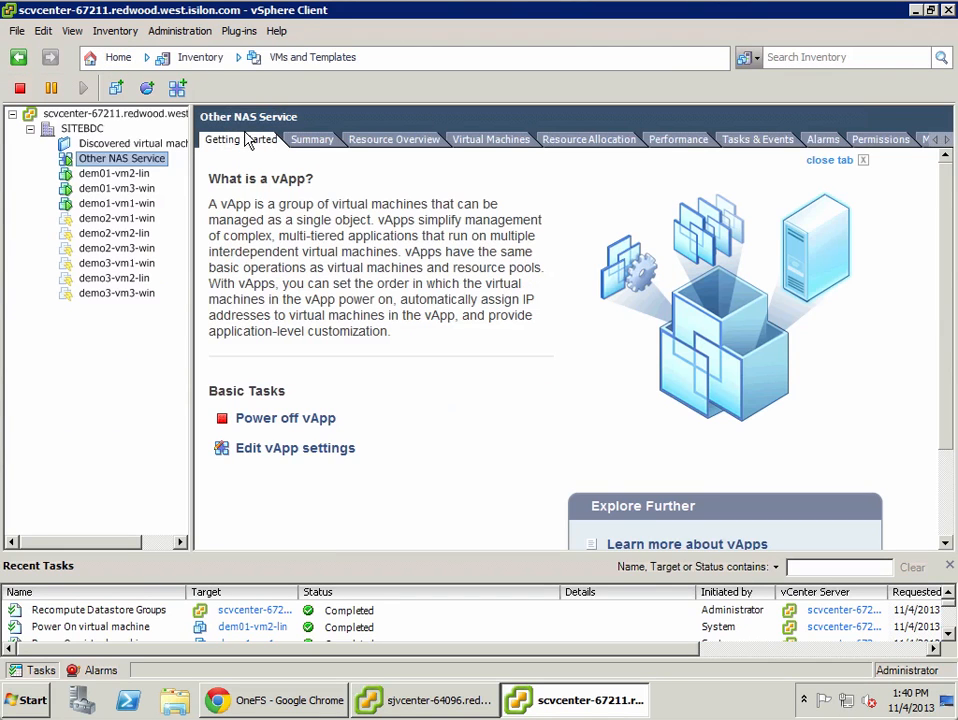
click(118, 174)
right_click(127, 185)
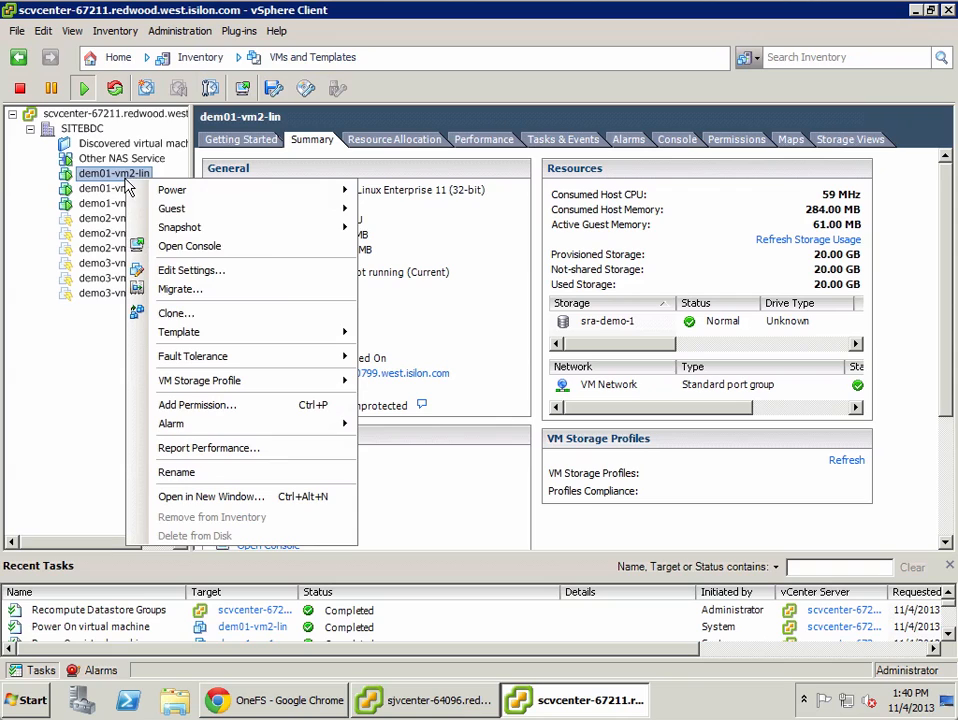
click(225, 248)
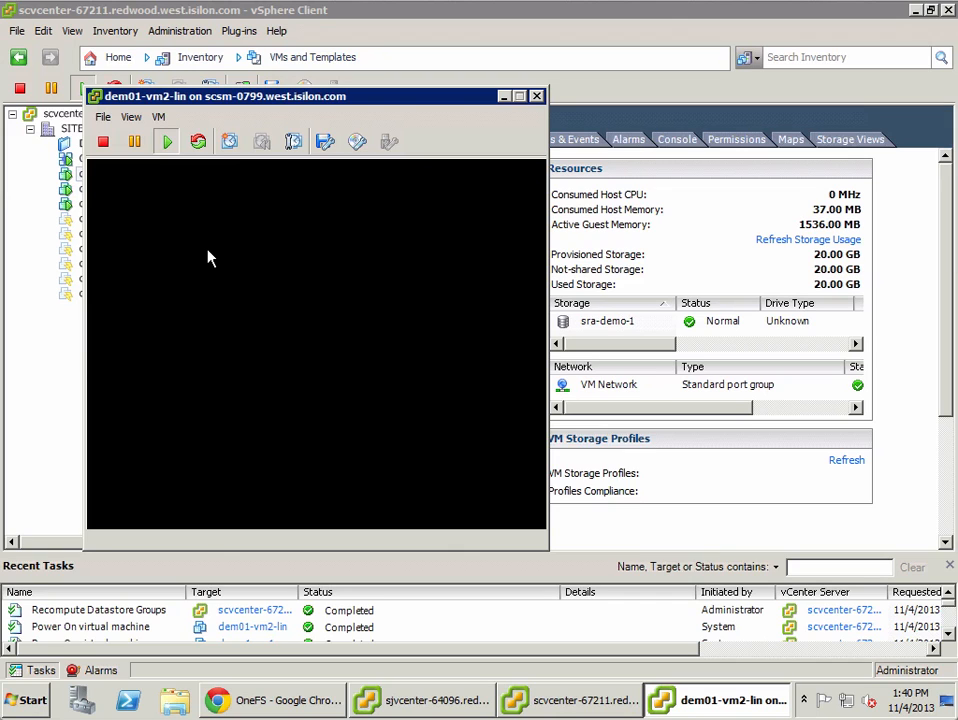
Step: Enlarge and reposition the dem01-vm2-lin console window to view its login screen, then close it
double_click(262, 97)
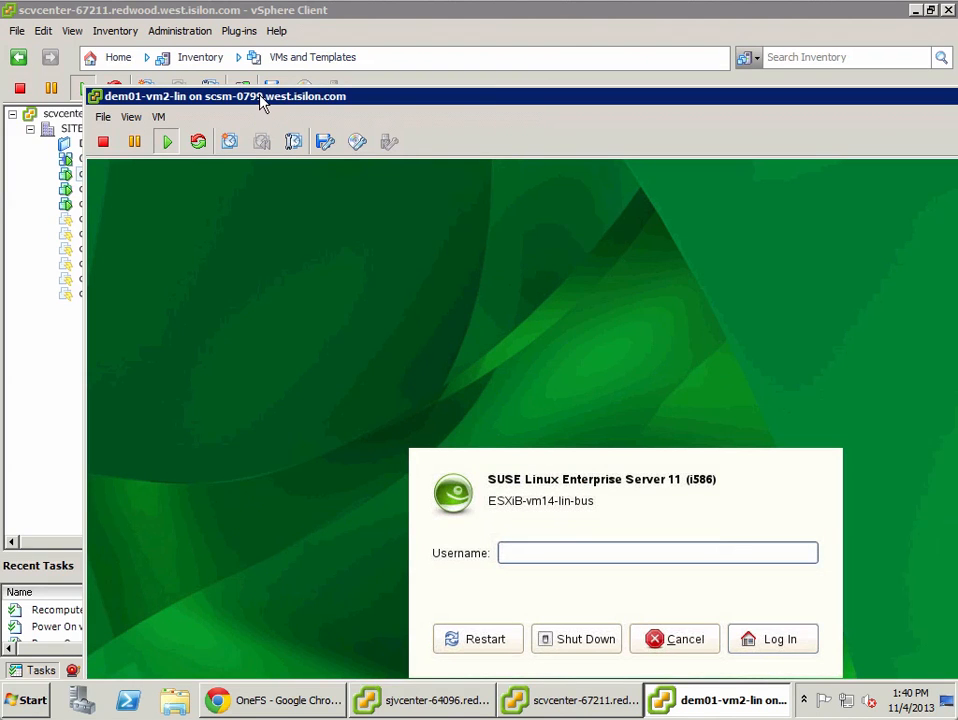
drag(259, 97, 199, 37)
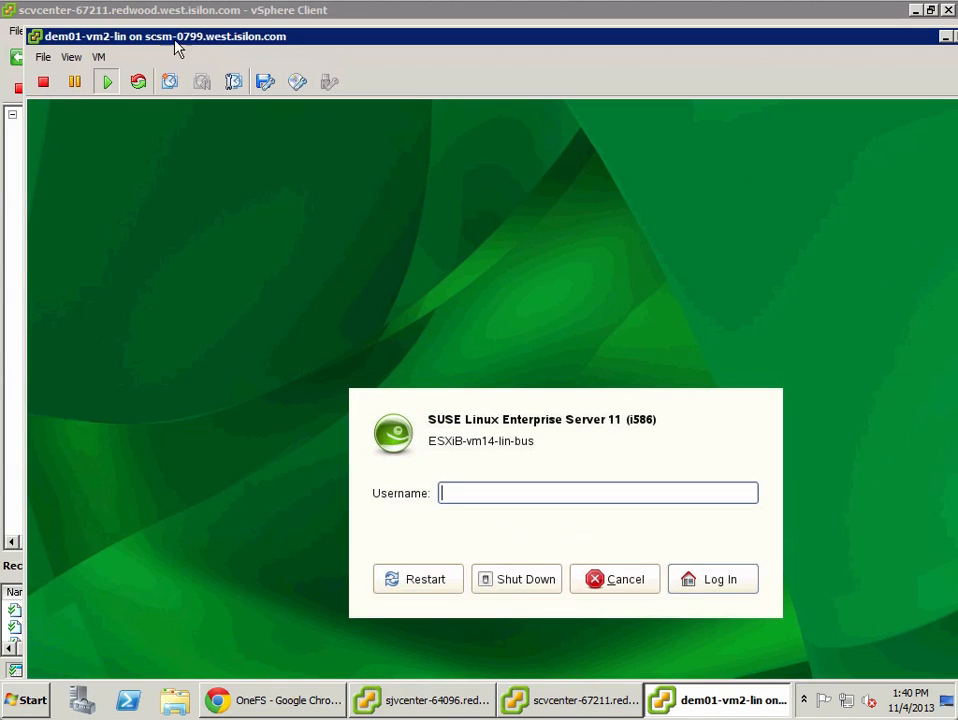
double_click(35, 37)
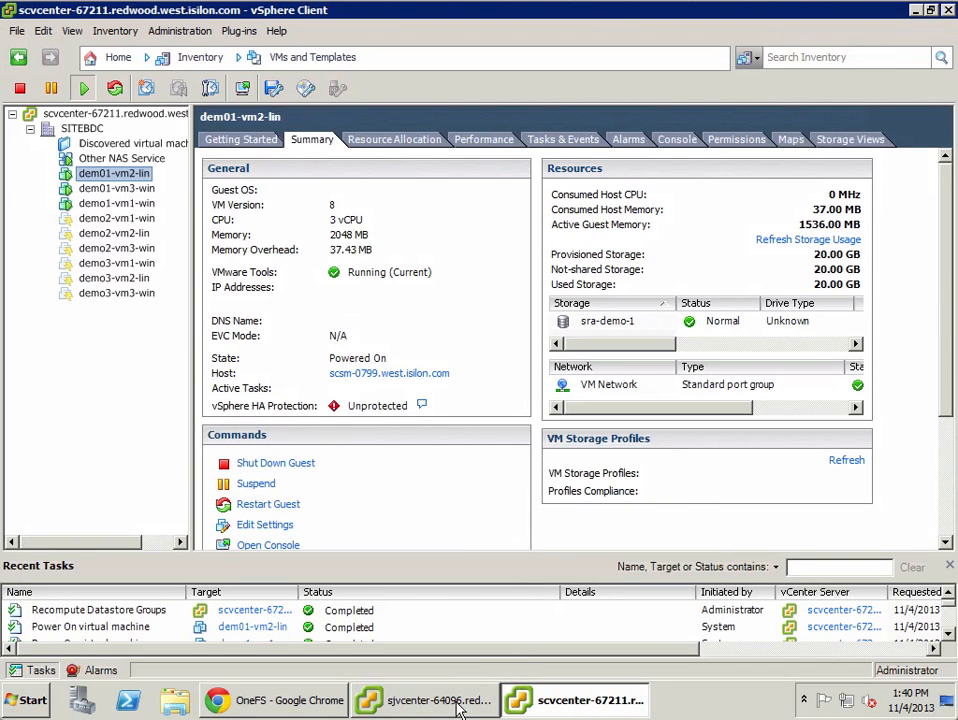
Step: Reprotect the demo-rp1 recovery plan, acknowledging that the operation cannot be undone, and start it
click(109, 57)
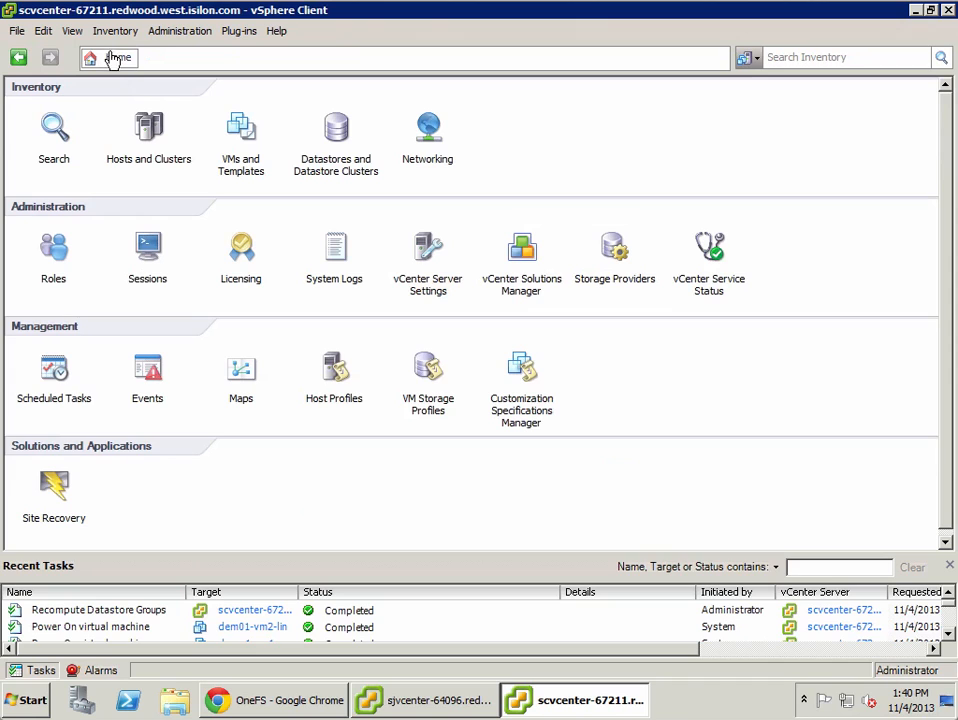
click(56, 484)
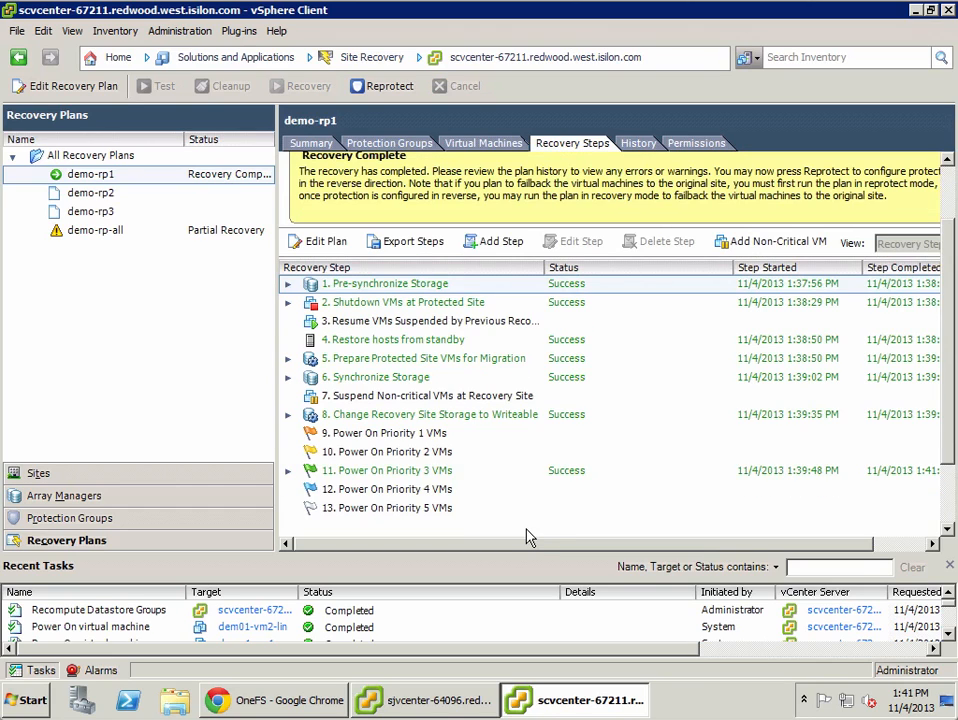
click(948, 190)
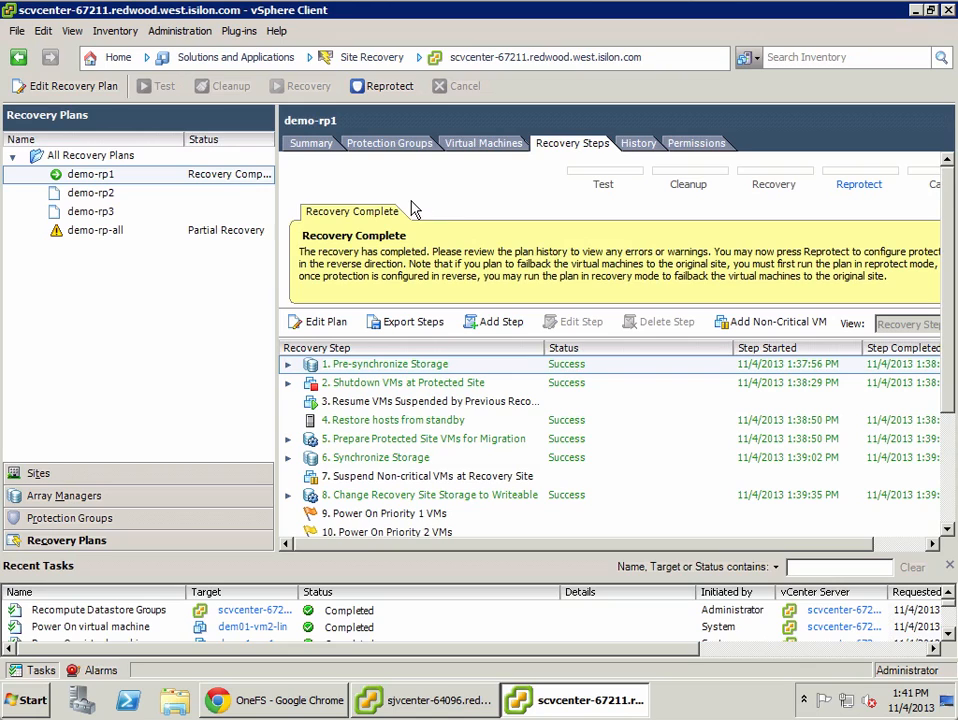
click(385, 88)
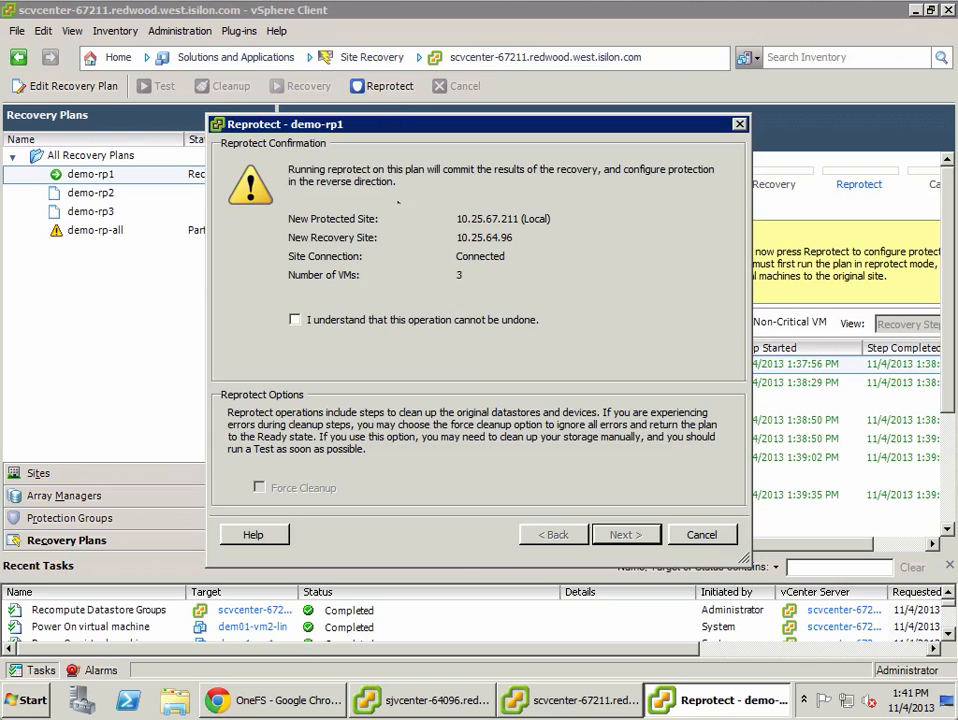
click(430, 320)
click(624, 537)
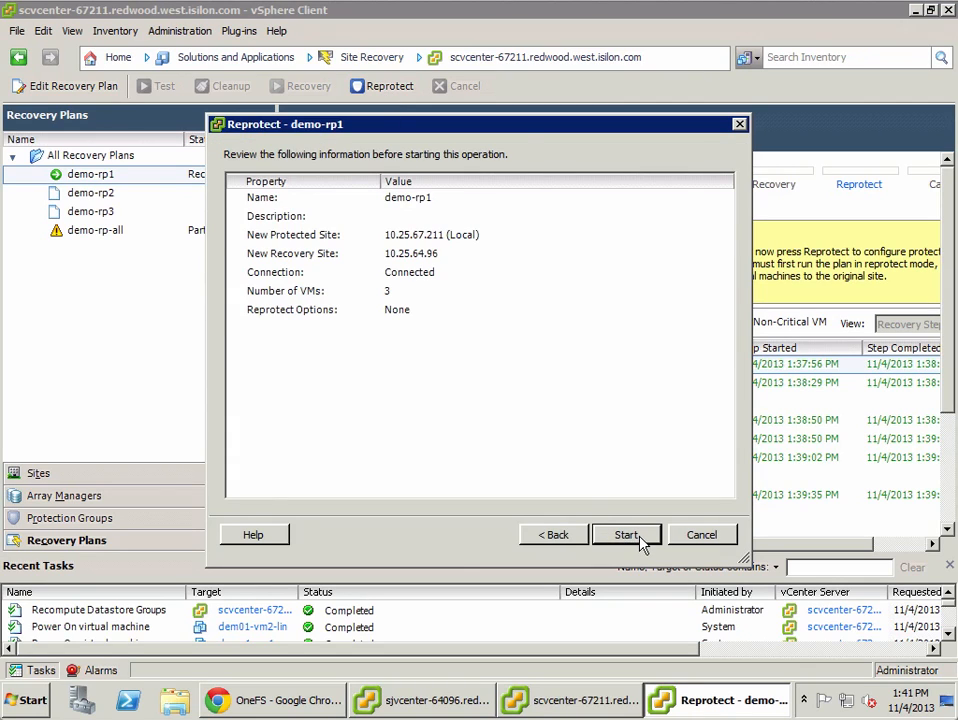
click(626, 536)
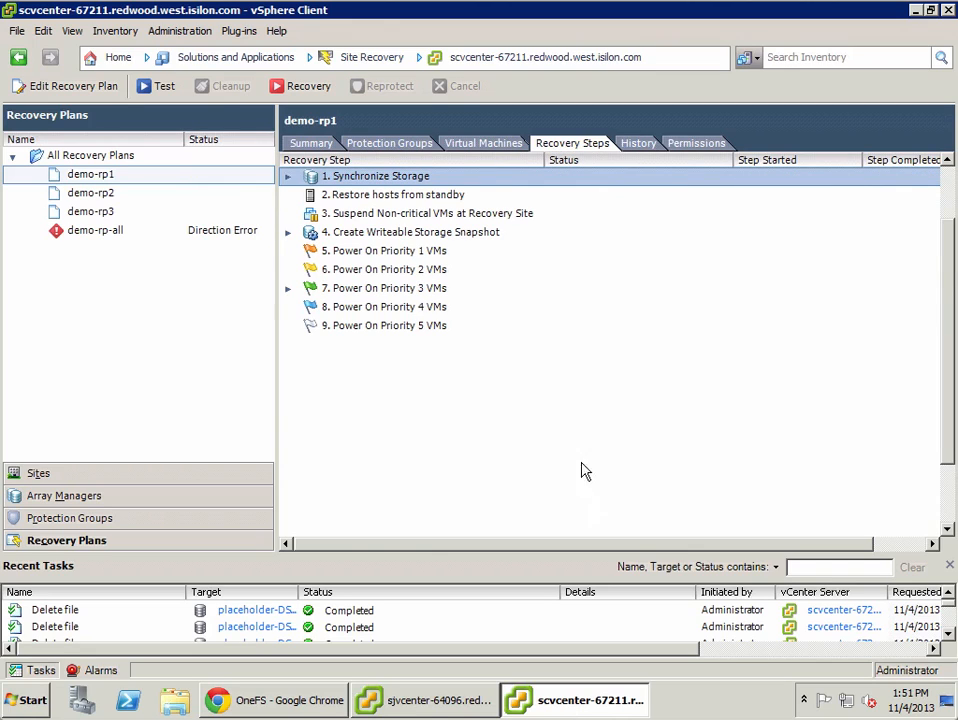
Step: Review SyncIQ policies on both clusters, selecting sra-demo-1_mirror on sccluster17 and sra-demo-1 on scallstar
click(285, 701)
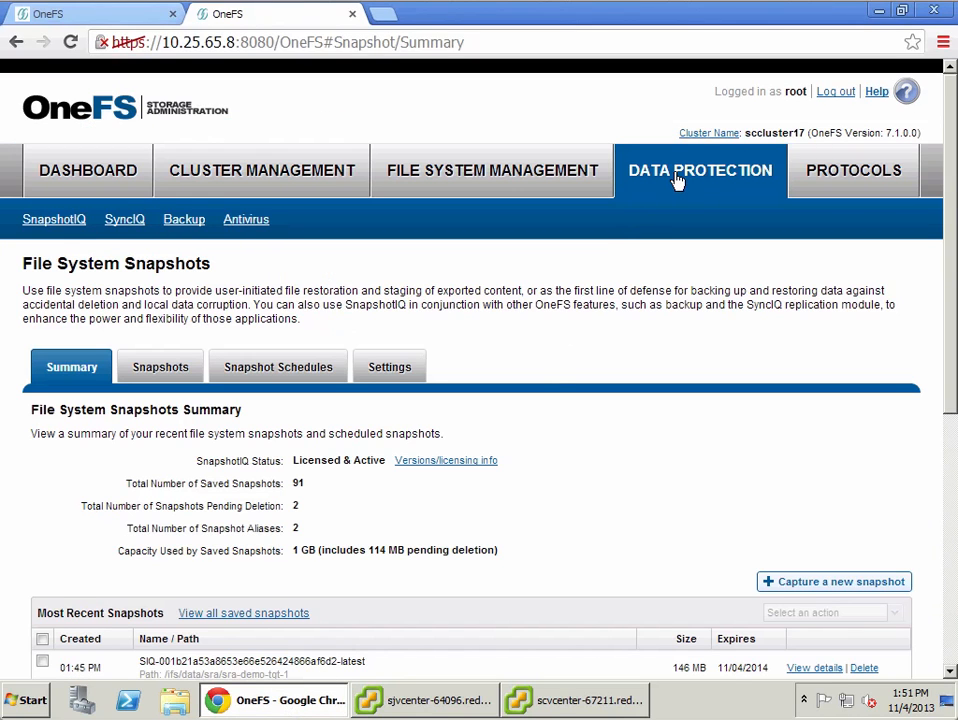
click(150, 221)
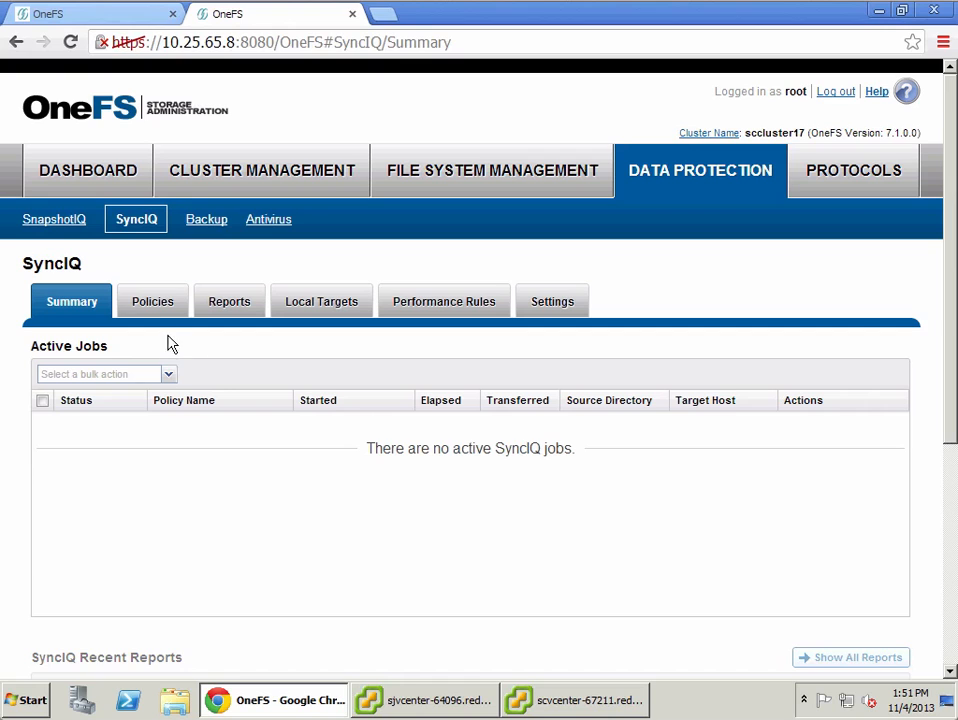
click(156, 310)
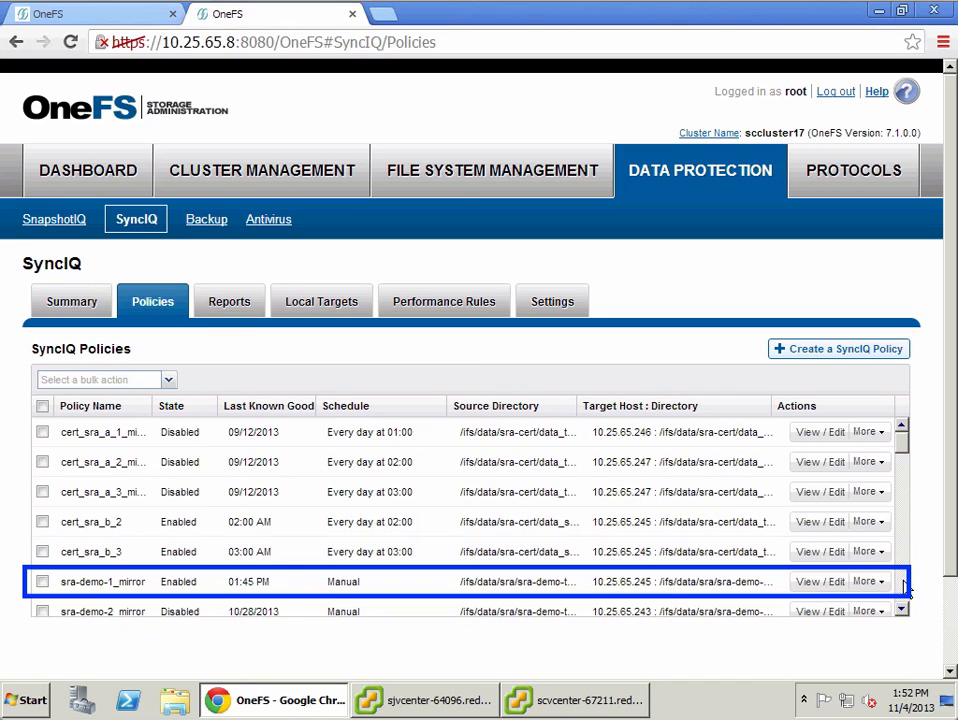
click(724, 591)
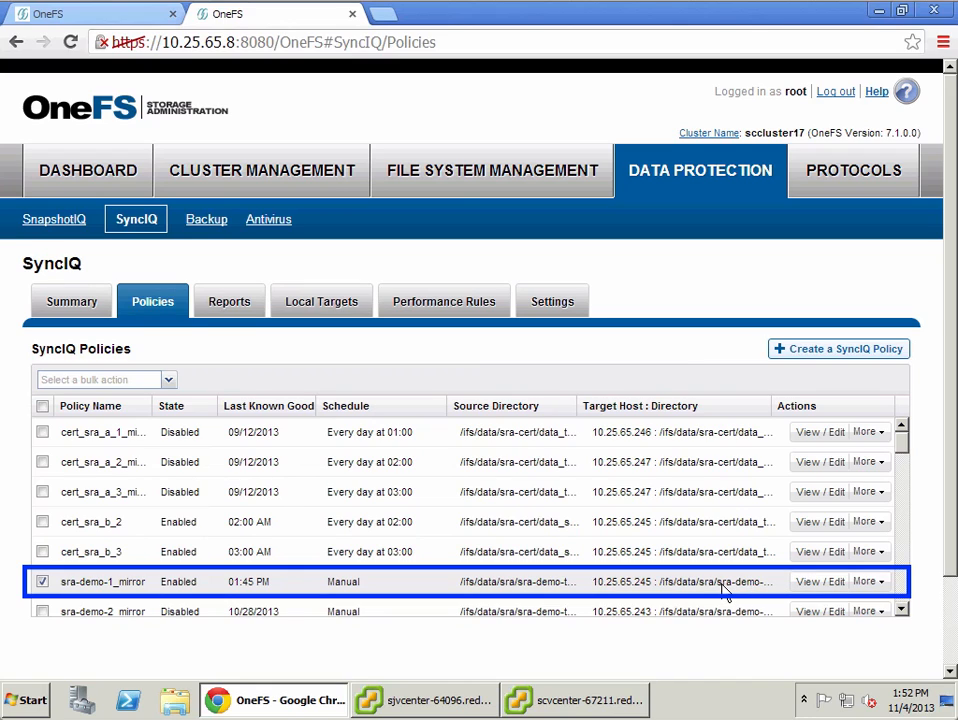
click(103, 18)
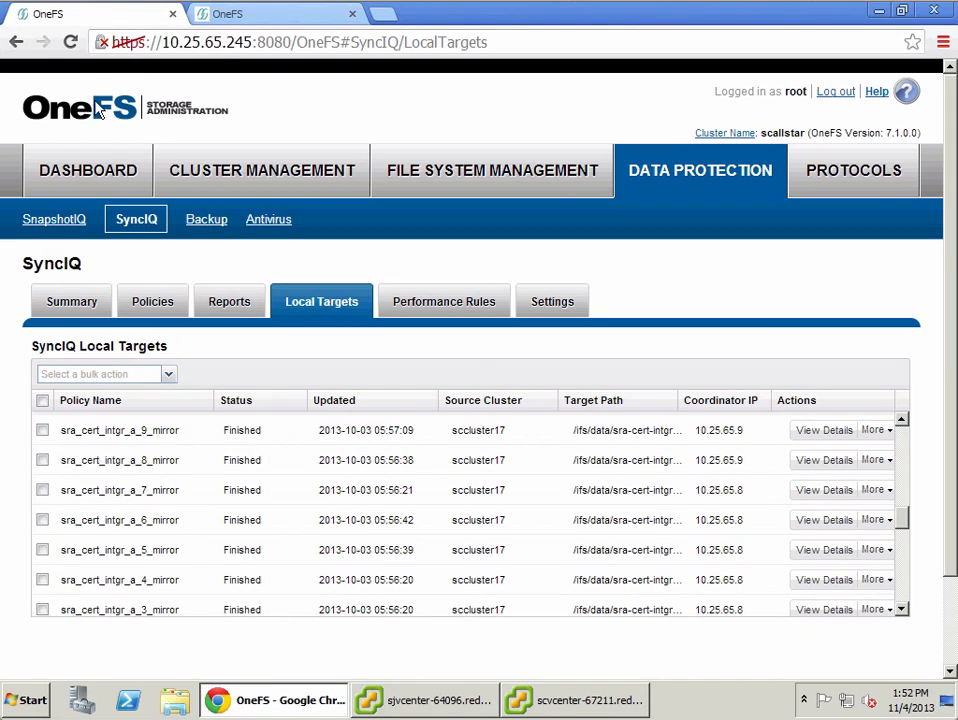
click(153, 304)
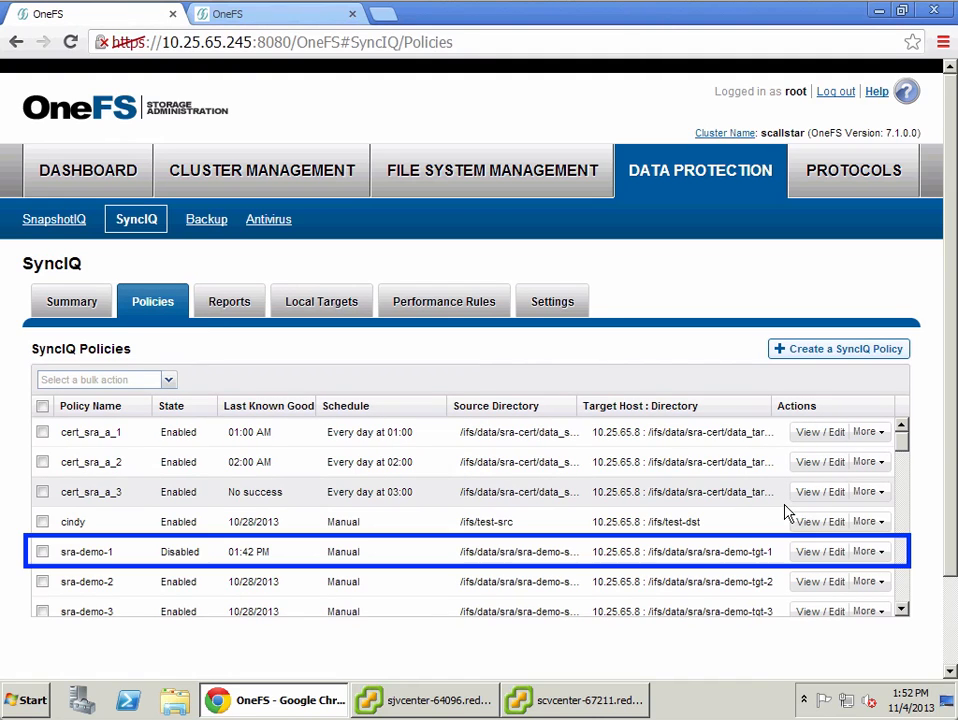
click(637, 560)
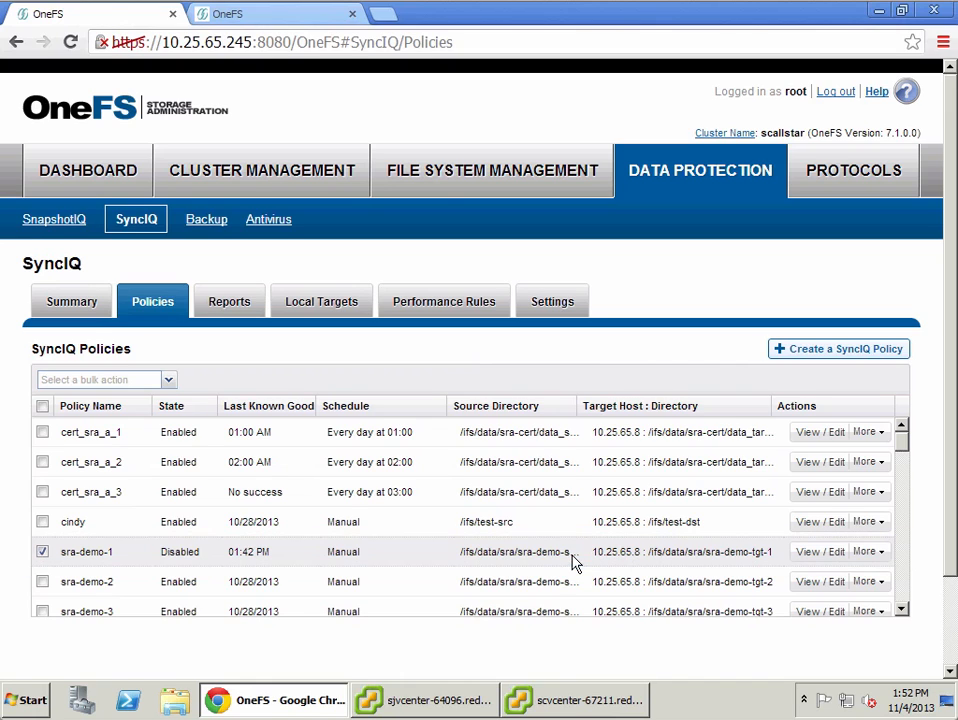
Step: Run demo-rp1 in recovery mode as a Planned Migration, acknowledging the permanent changes, and start it
click(583, 705)
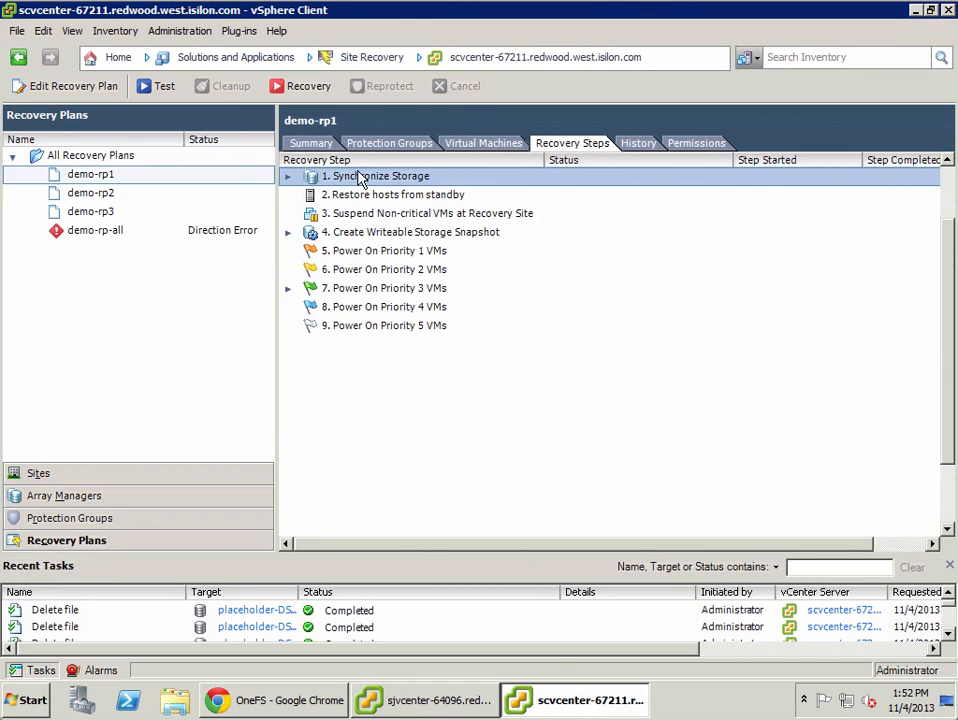
click(306, 87)
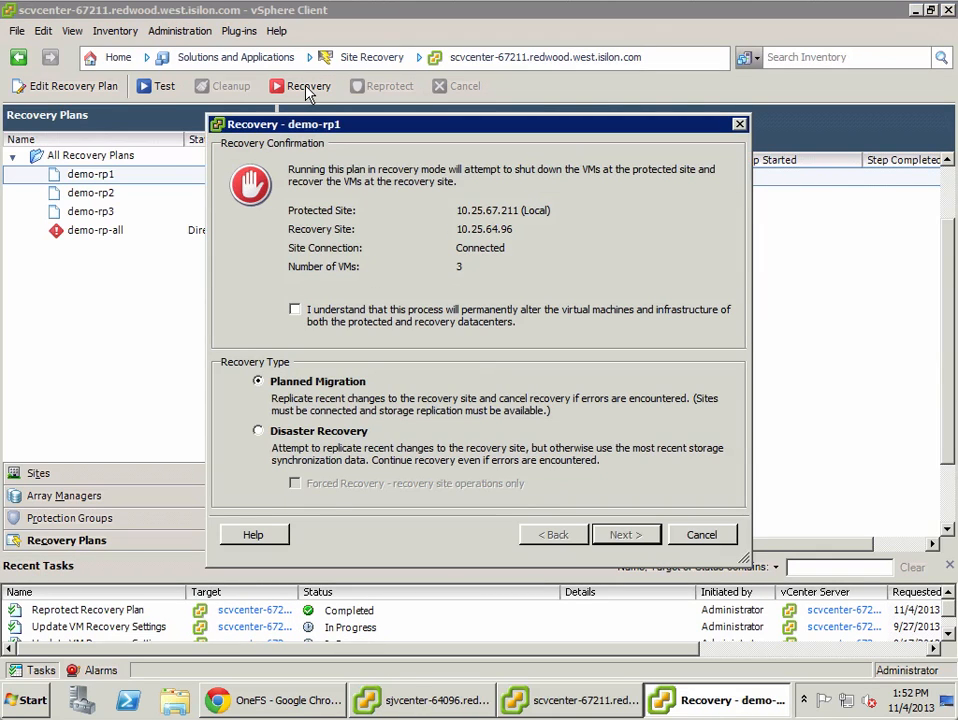
click(395, 312)
click(652, 544)
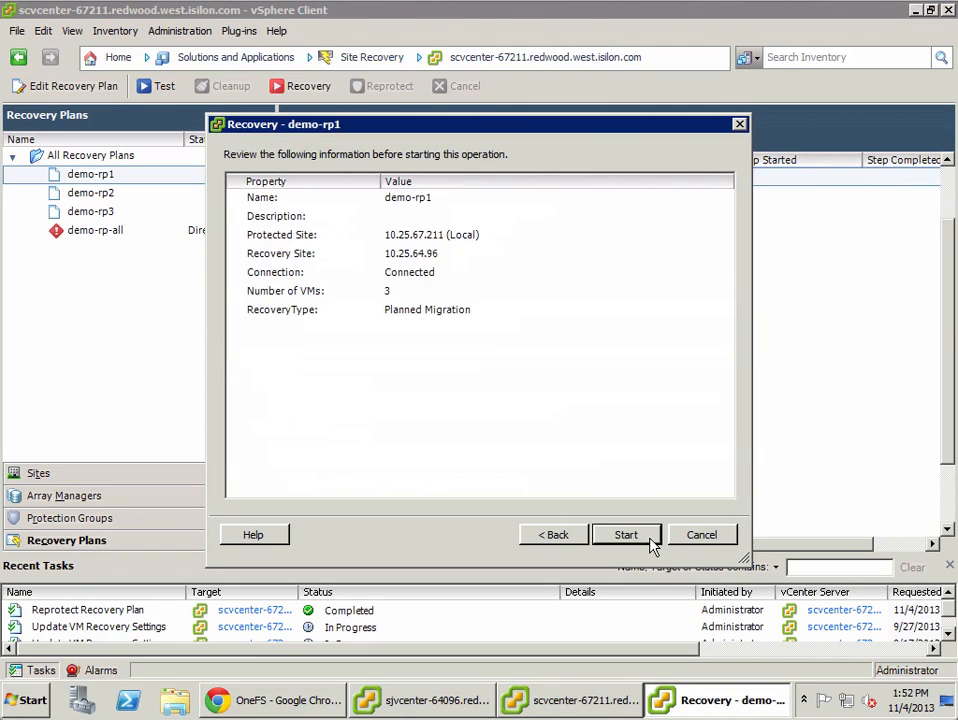
click(626, 535)
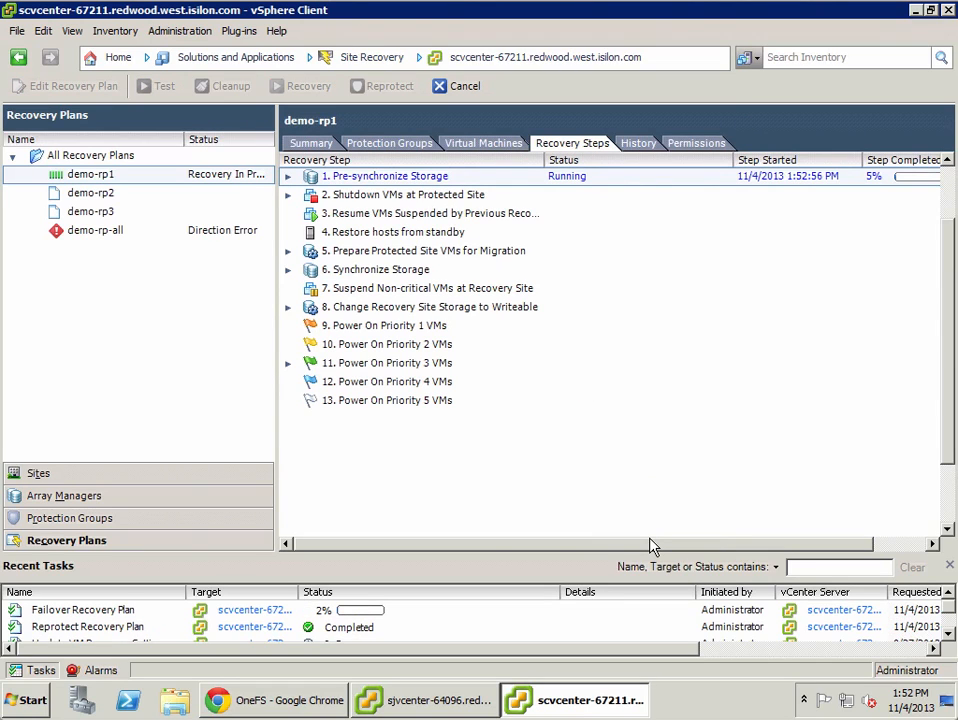
Step: Check sccluster17's active SyncIQ jobs and then demo-rp1's recovery step progress
click(300, 712)
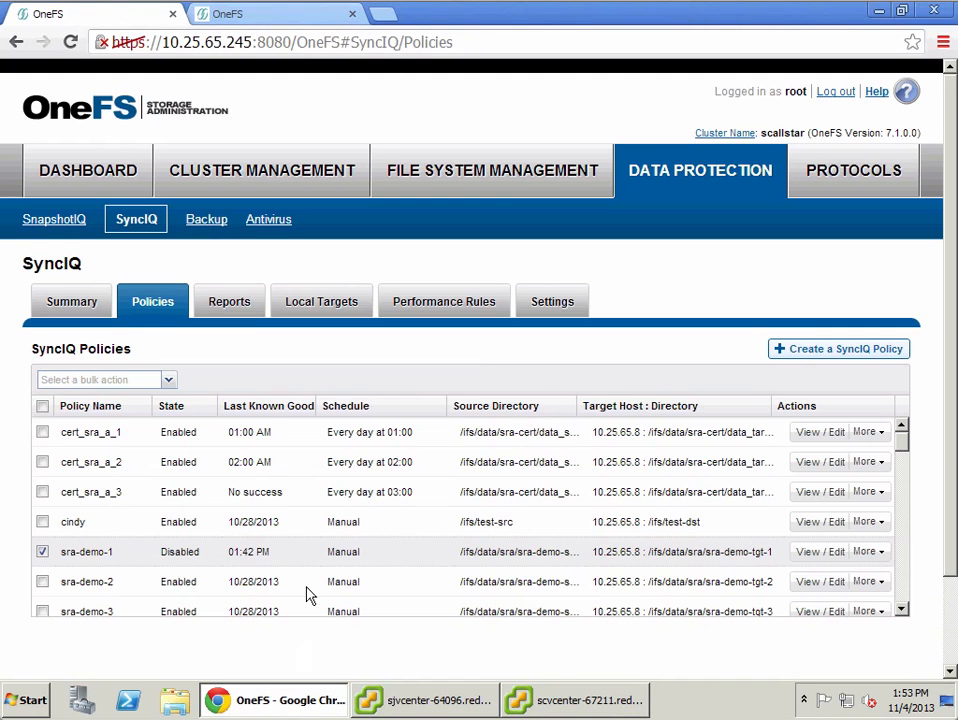
click(253, 25)
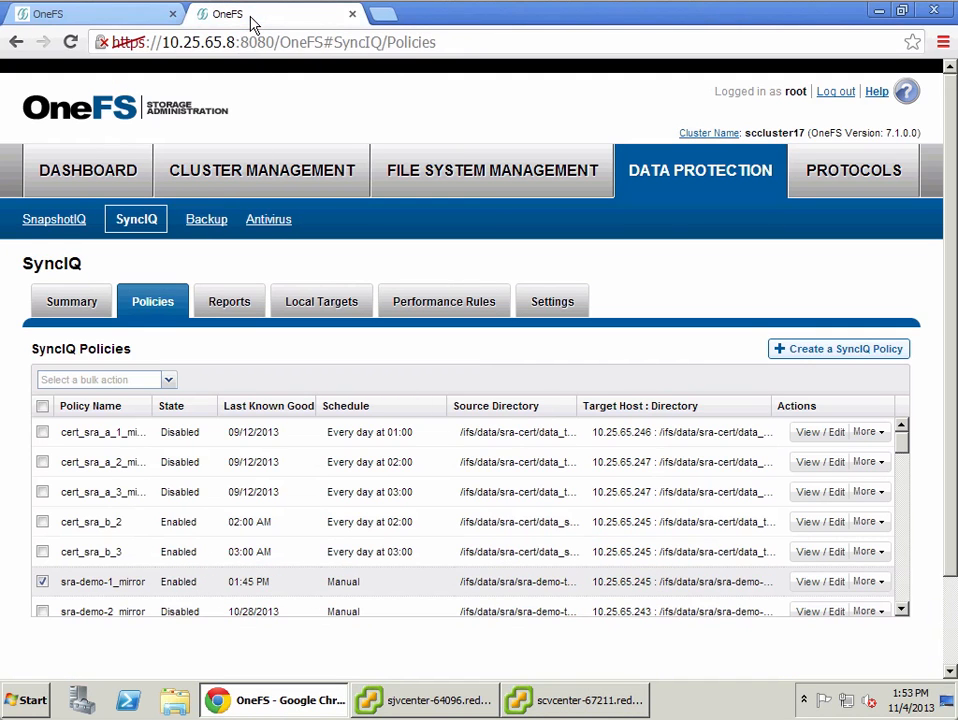
click(87, 305)
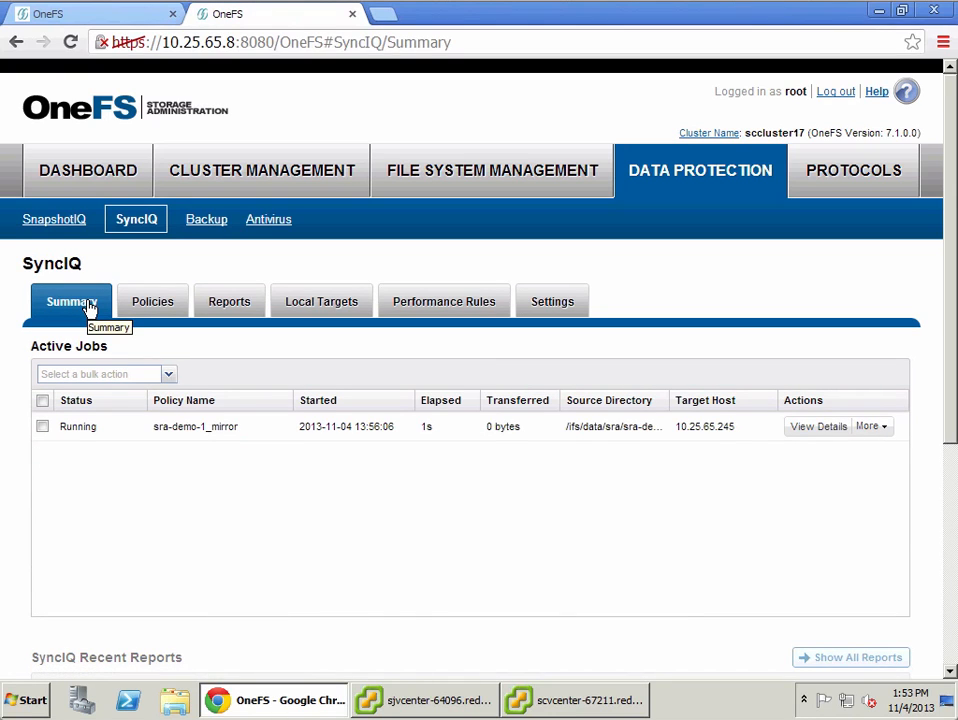
click(533, 704)
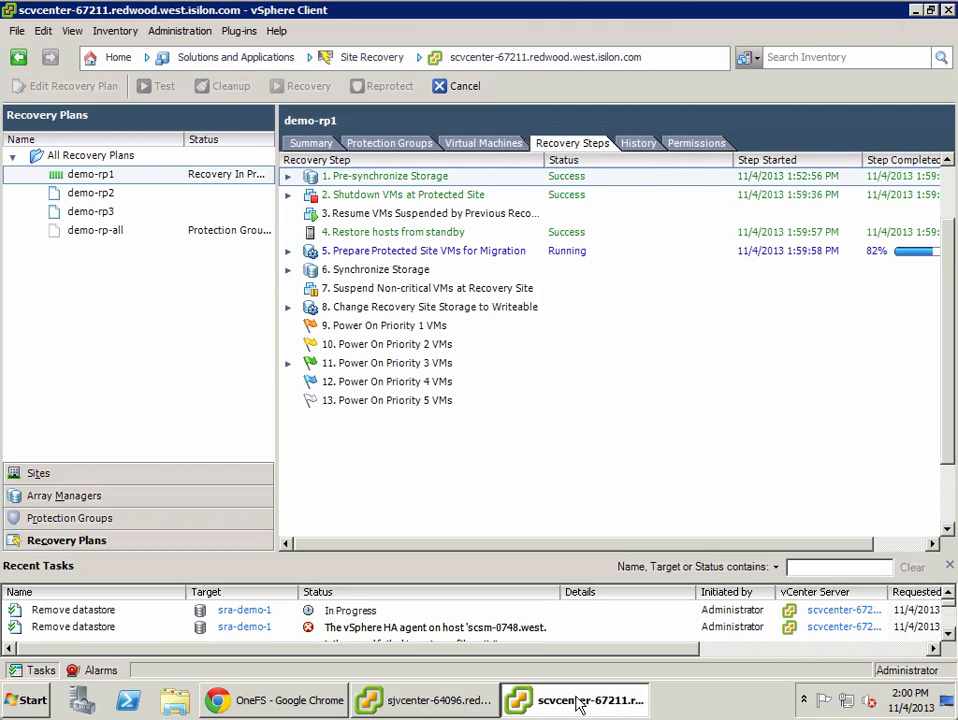
Step: Review sccluster17's SyncIQ recent reports, then return to demo-rp1's recovery steps
click(290, 708)
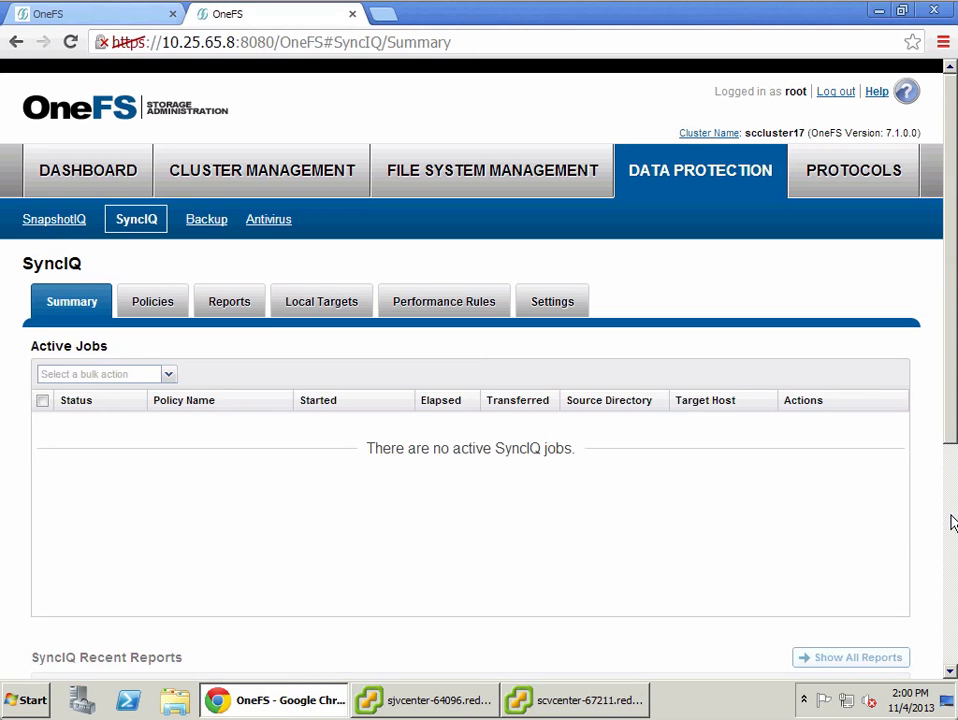
scroll(952, 520, down, 4)
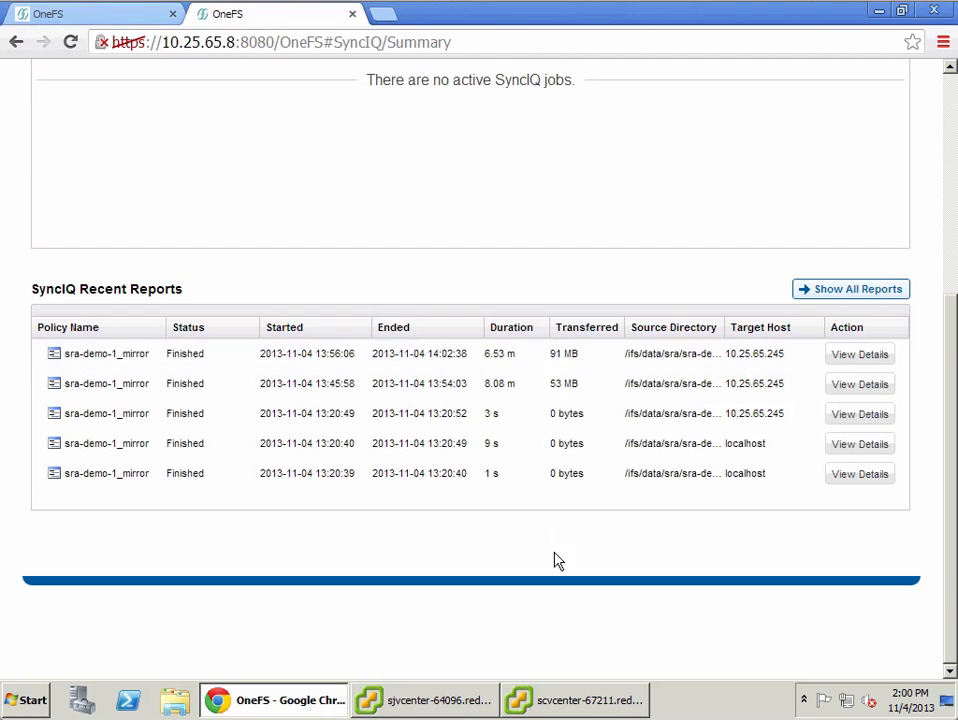
click(586, 706)
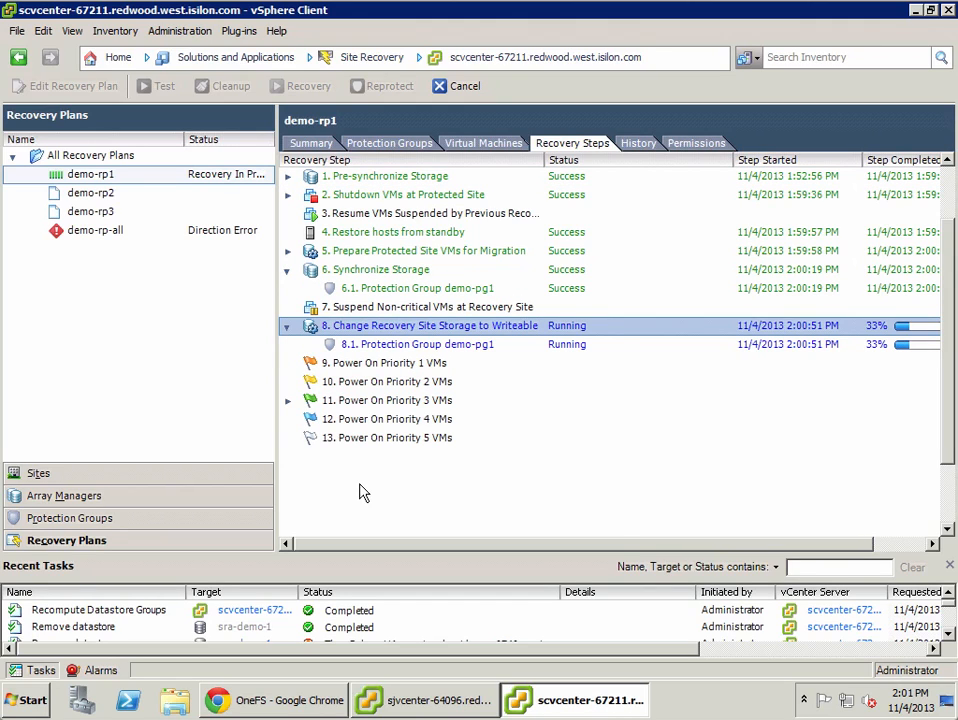
Step: View the SyncIQ local targets on the scallstar cluster
click(288, 705)
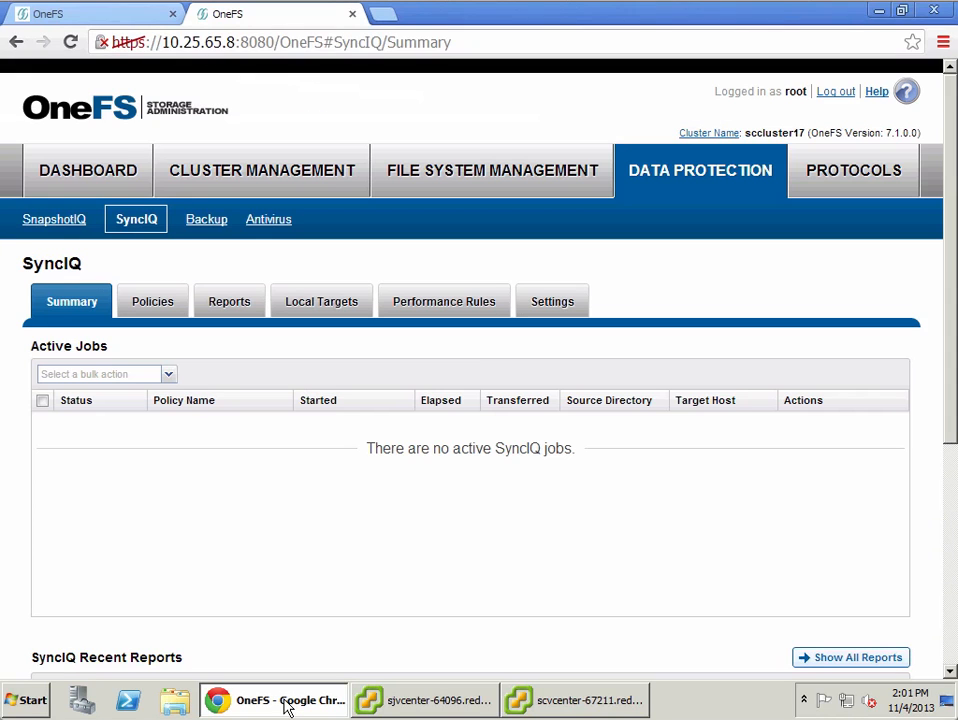
click(114, 28)
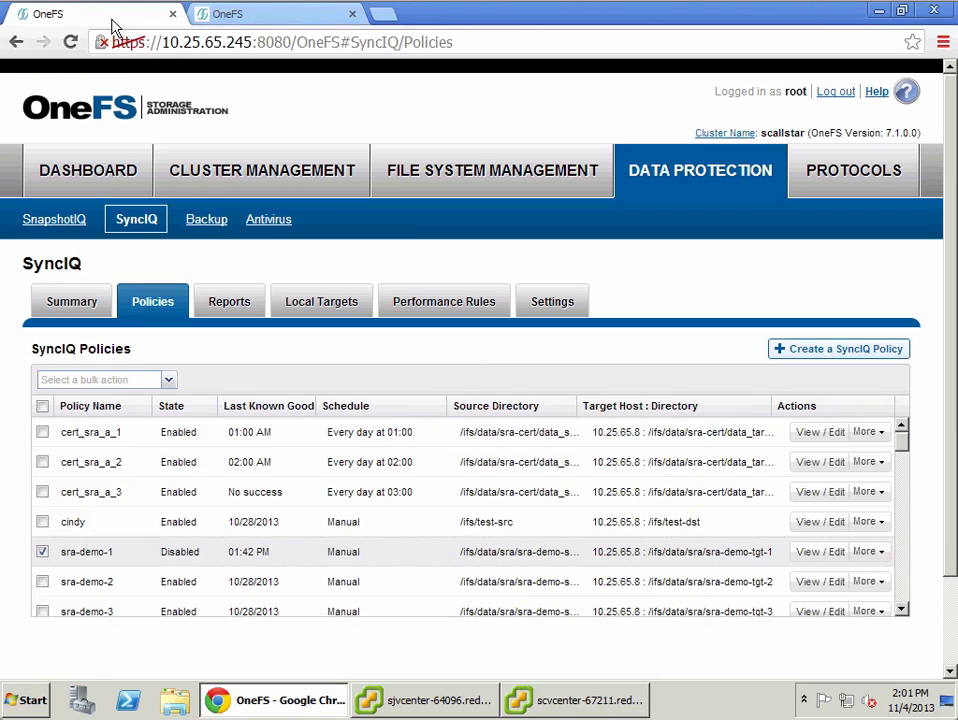
click(325, 313)
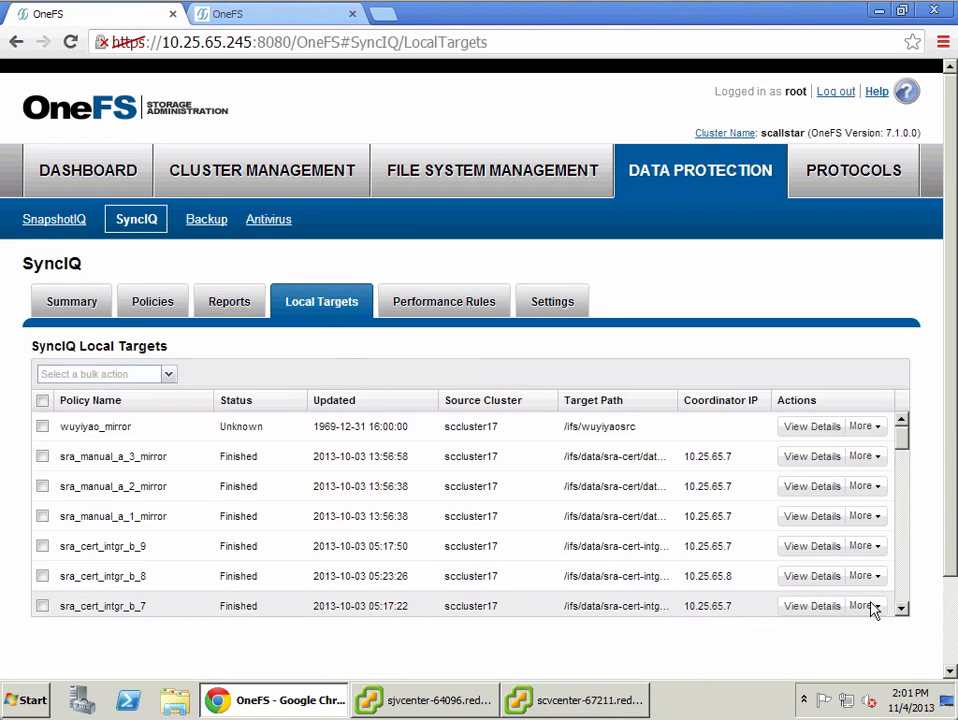
Step: Inspect the failover/failback state details of the sra-demo-1_mirror local target on scallstar
scroll(903, 603, down, 15)
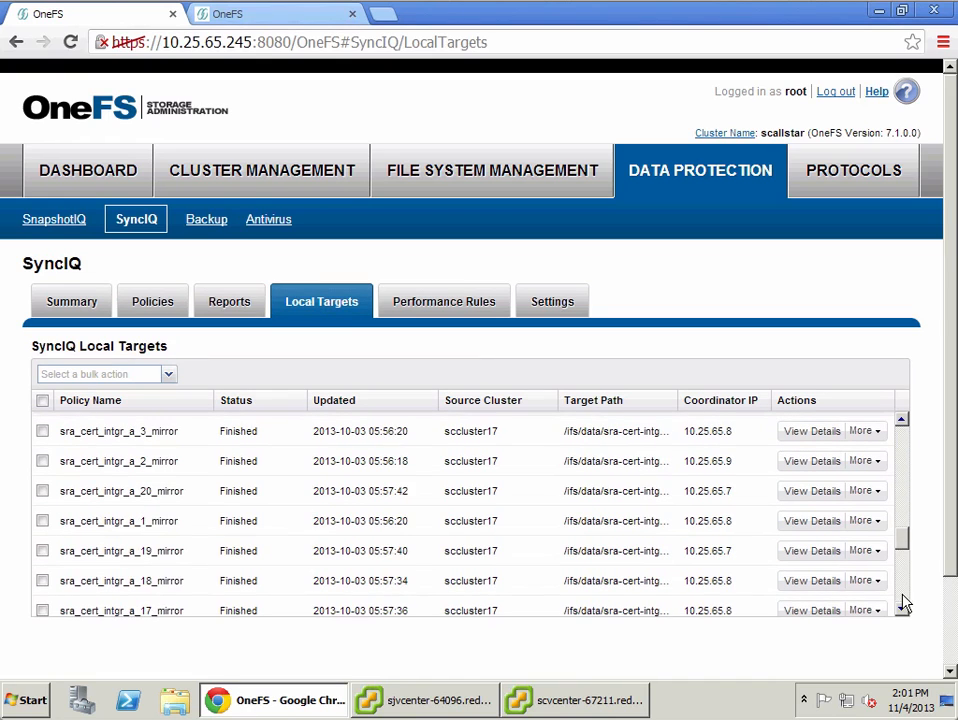
scroll(903, 603, down, 3)
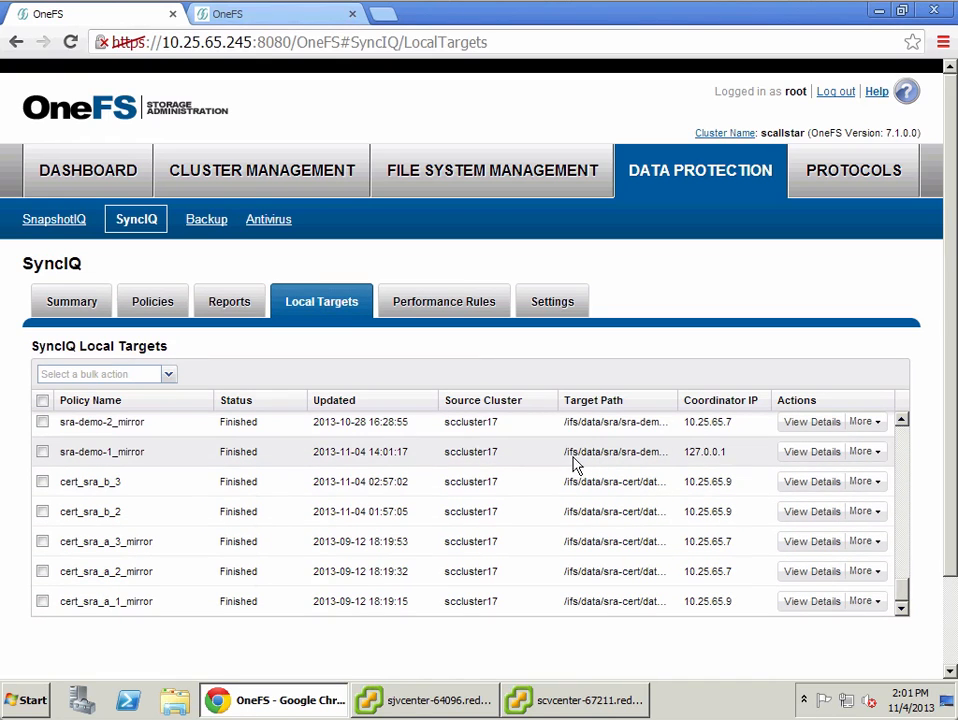
click(608, 463)
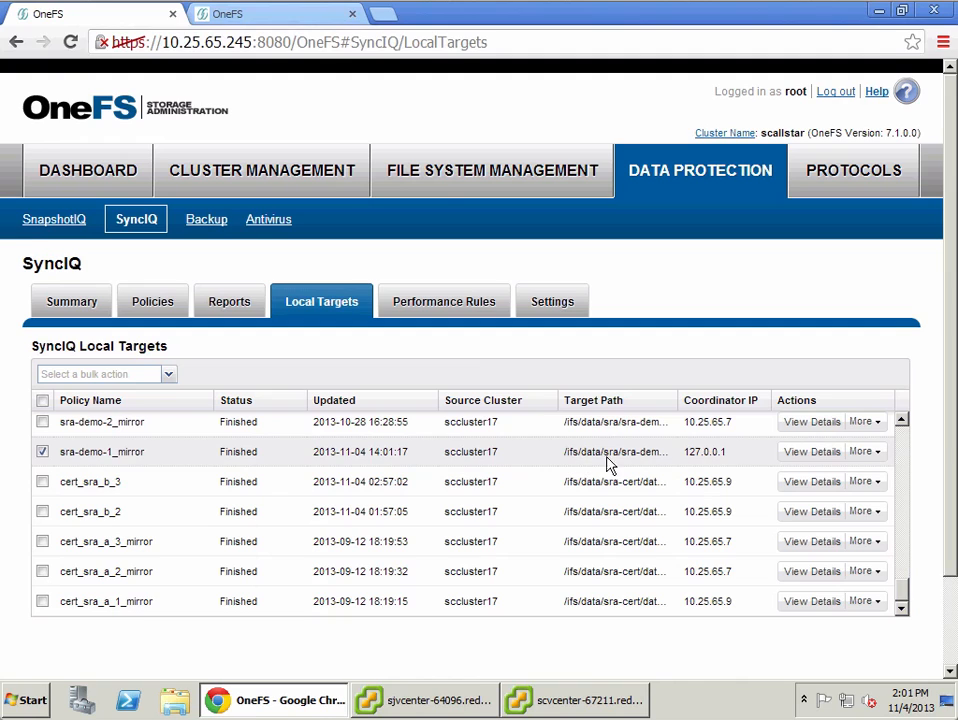
click(812, 452)
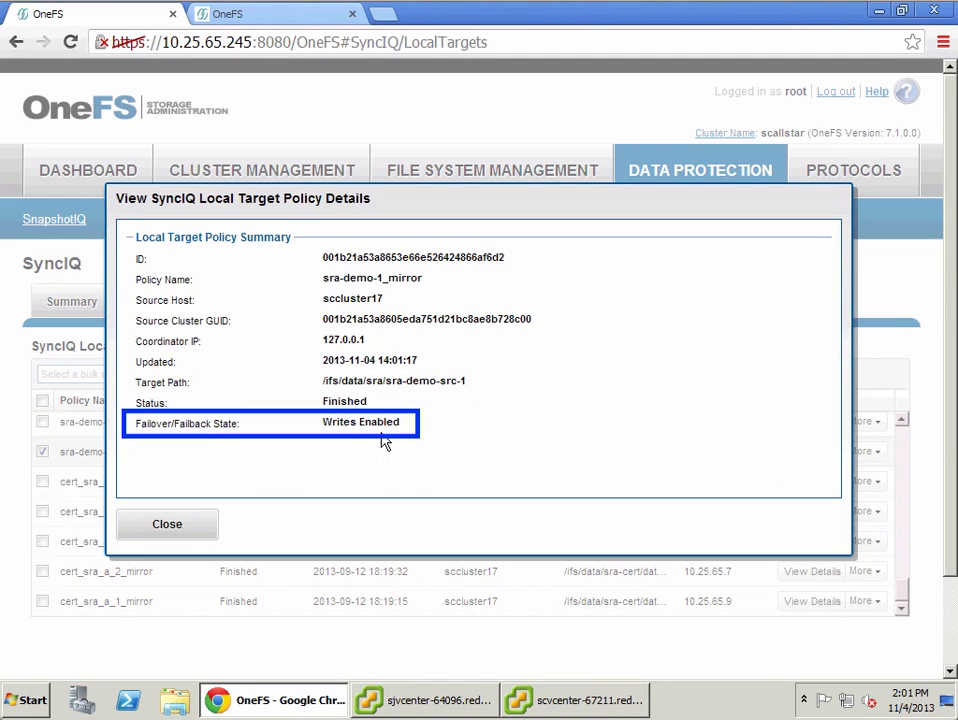
click(182, 526)
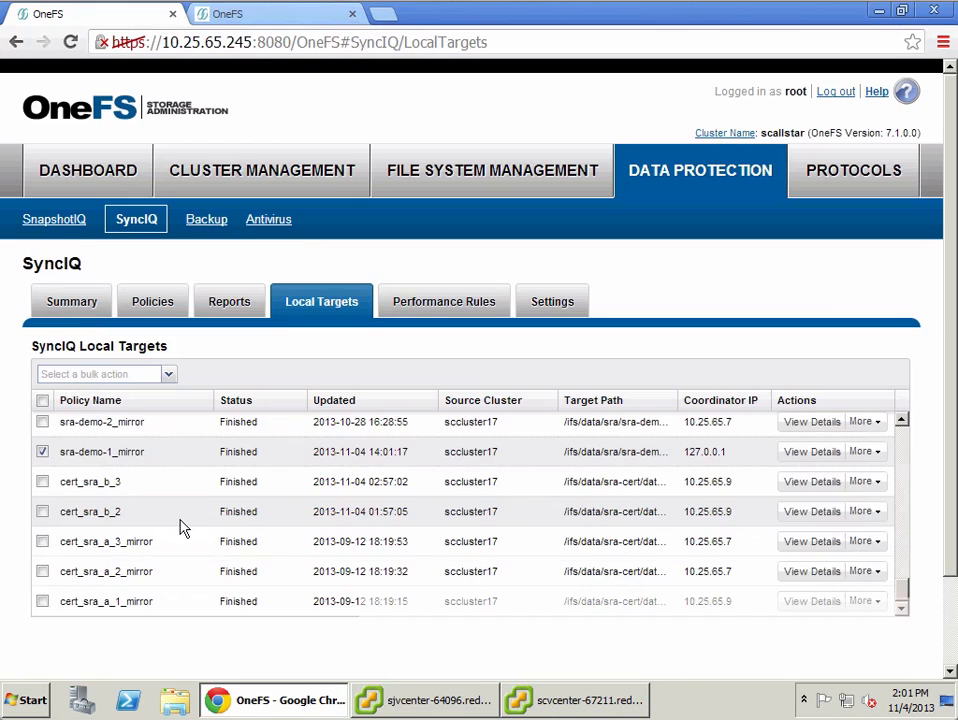
Step: Open the console of dem01-vm2-lin in the protected site's vCenter, then close it
click(540, 702)
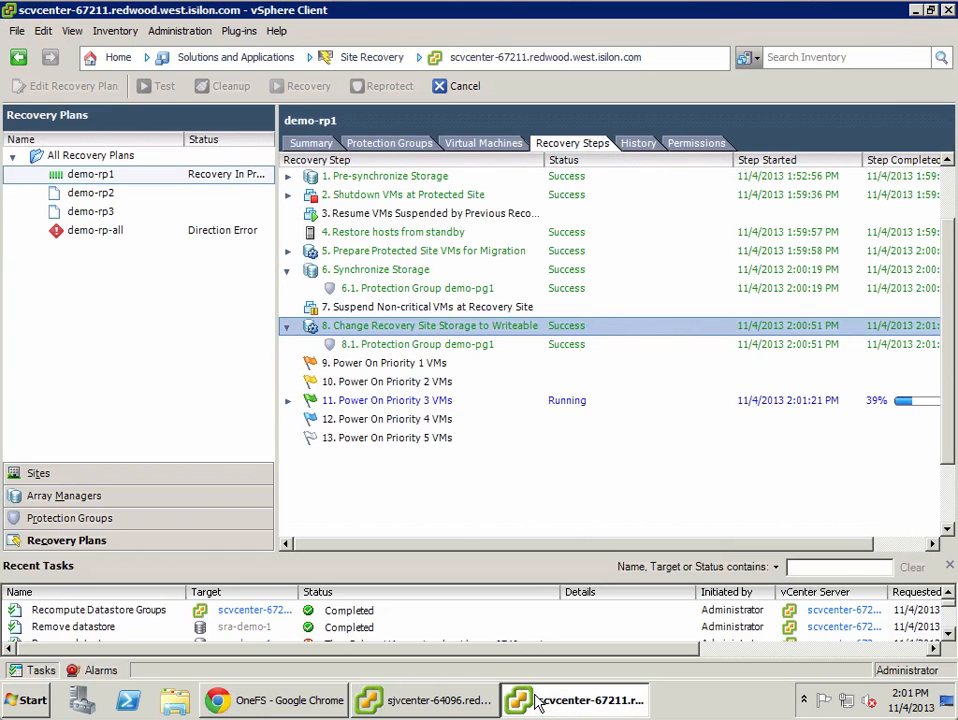
click(440, 701)
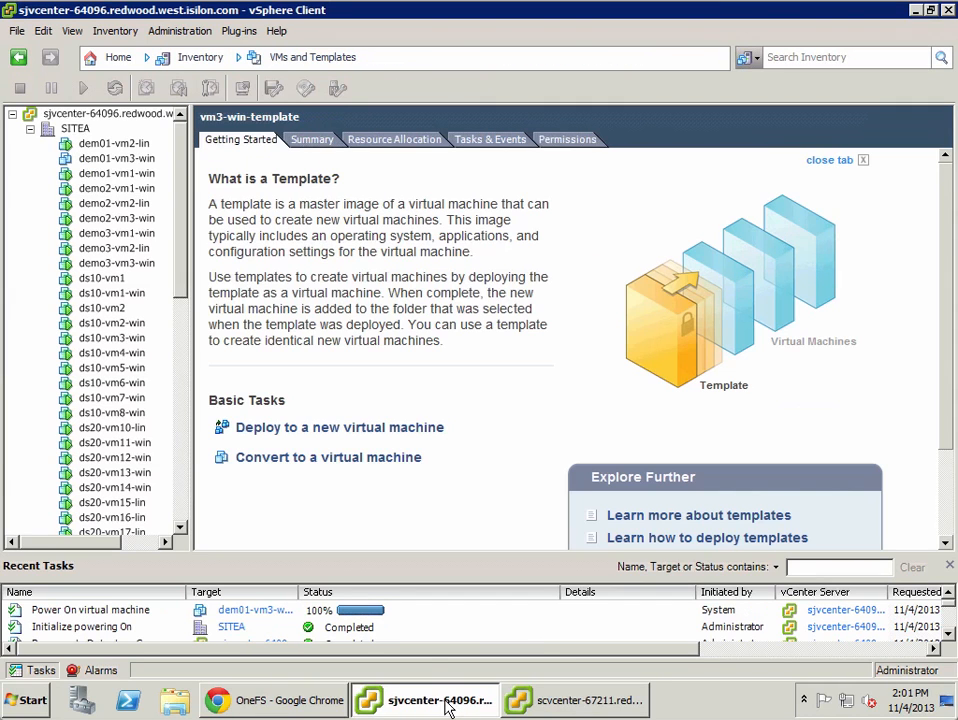
right_click(120, 146)
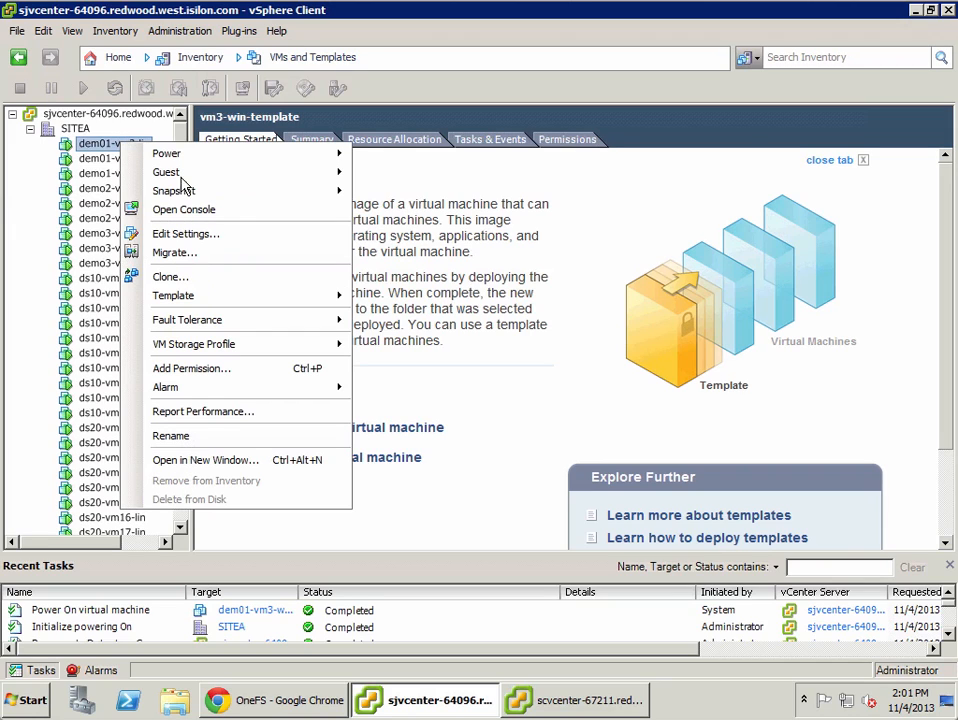
click(212, 208)
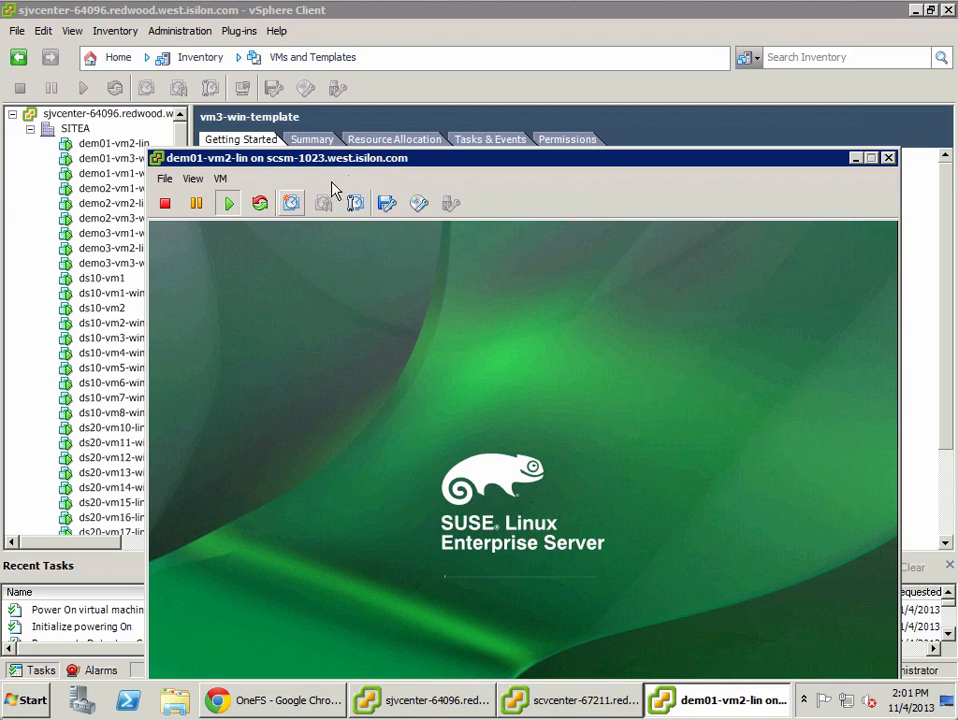
drag(379, 160, 319, 88)
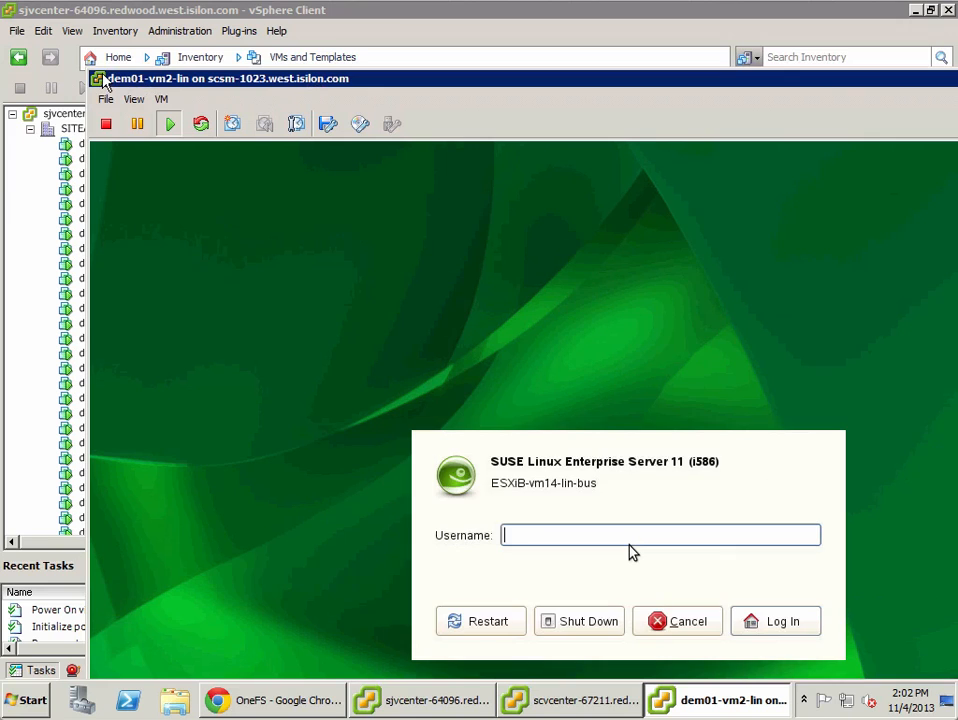
click(97, 78)
click(122, 195)
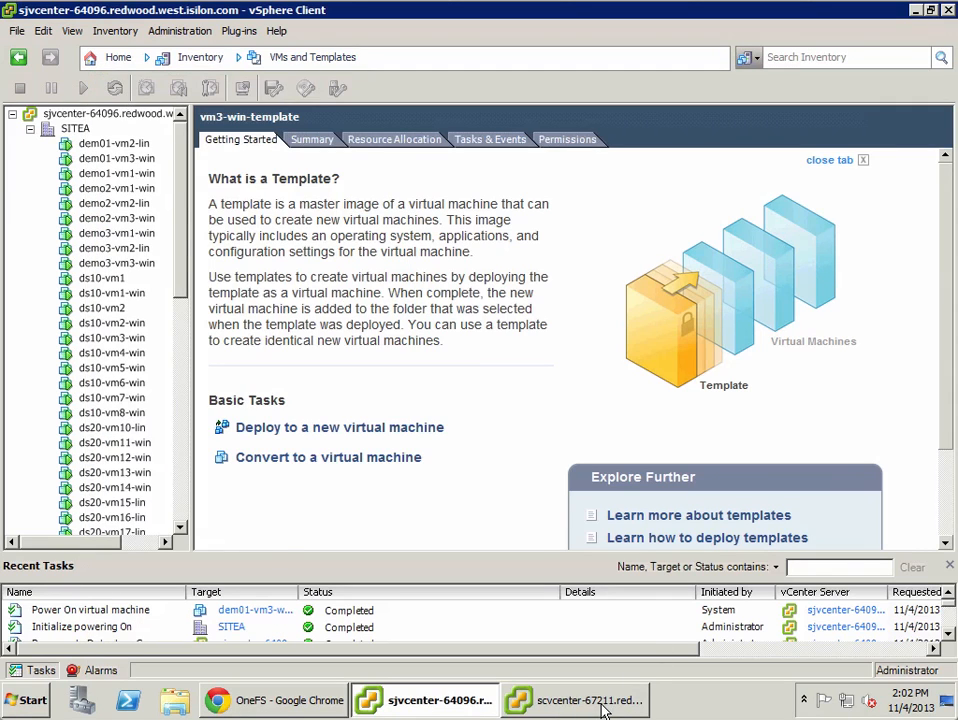
Step: Check dem01-vm2-lin in the recovery site's VMs and Templates inventory, then return to Site Recovery
click(603, 707)
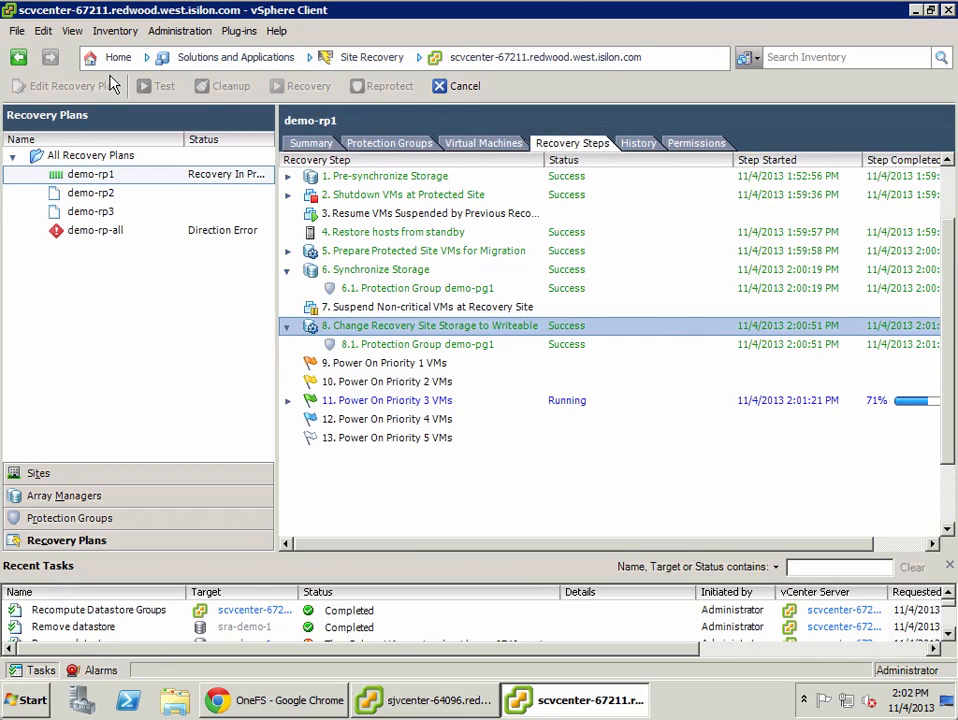
click(84, 57)
click(245, 132)
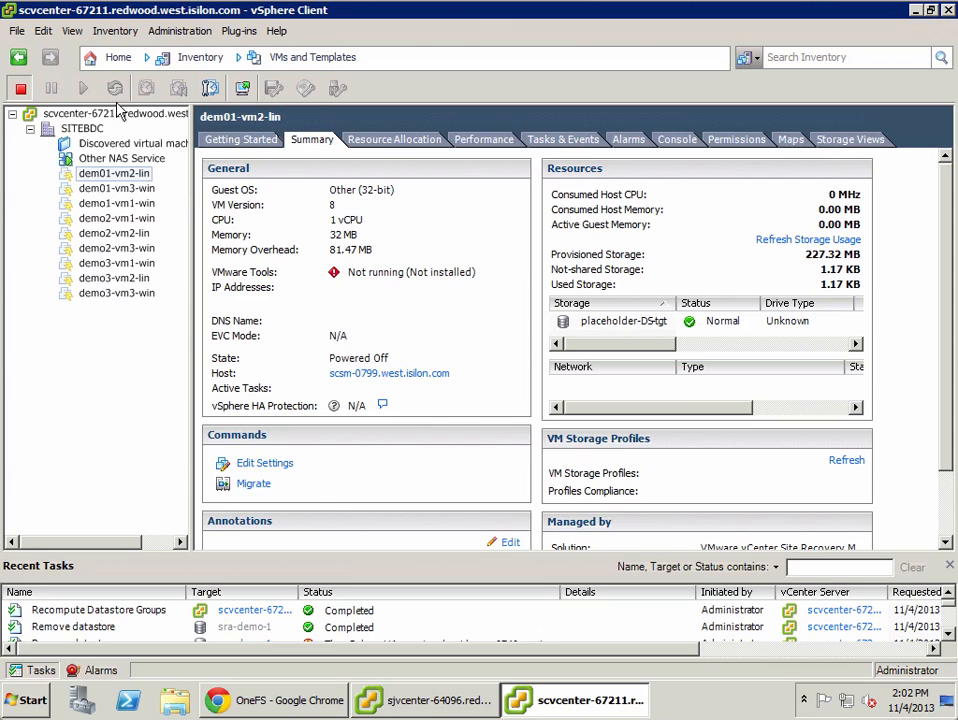
click(108, 62)
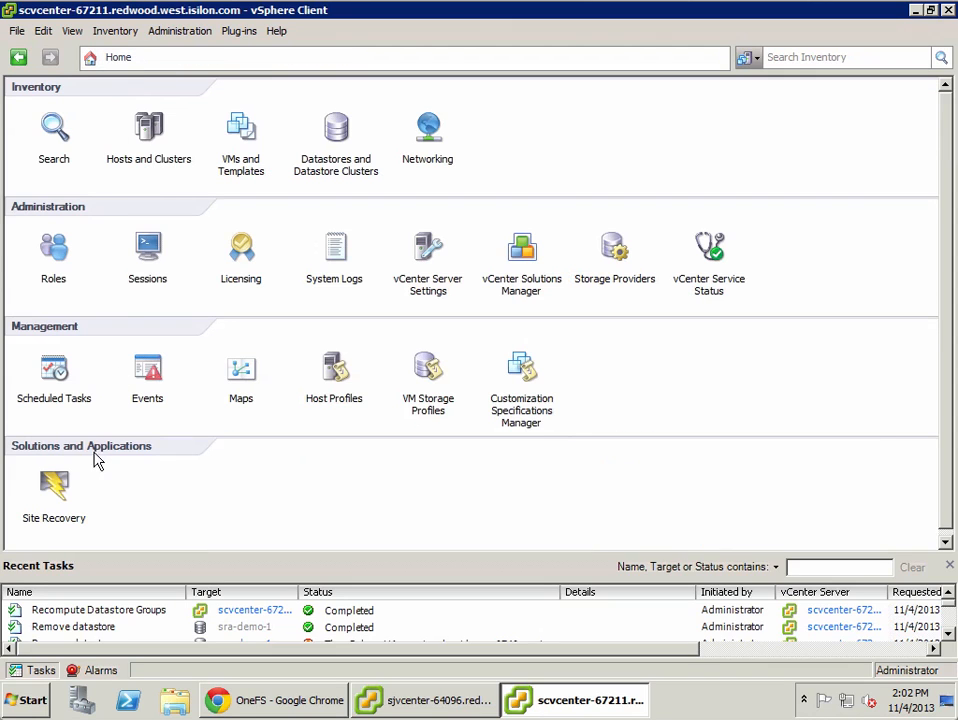
click(60, 493)
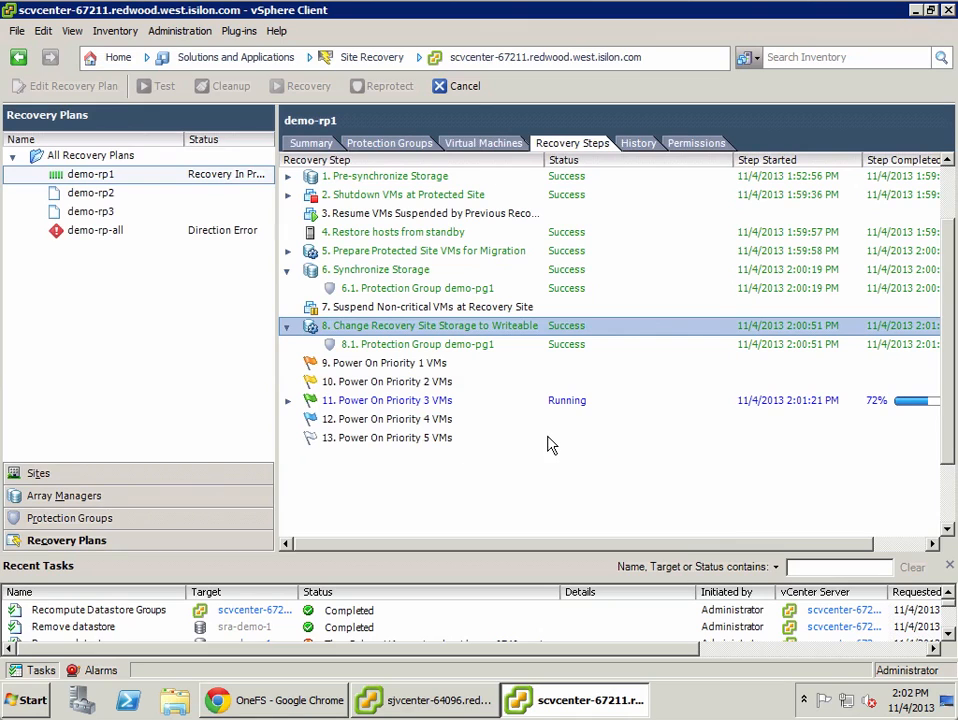
Step: Review sccluster17's SyncIQ recent reports for sra-demo-1_mirror
click(306, 706)
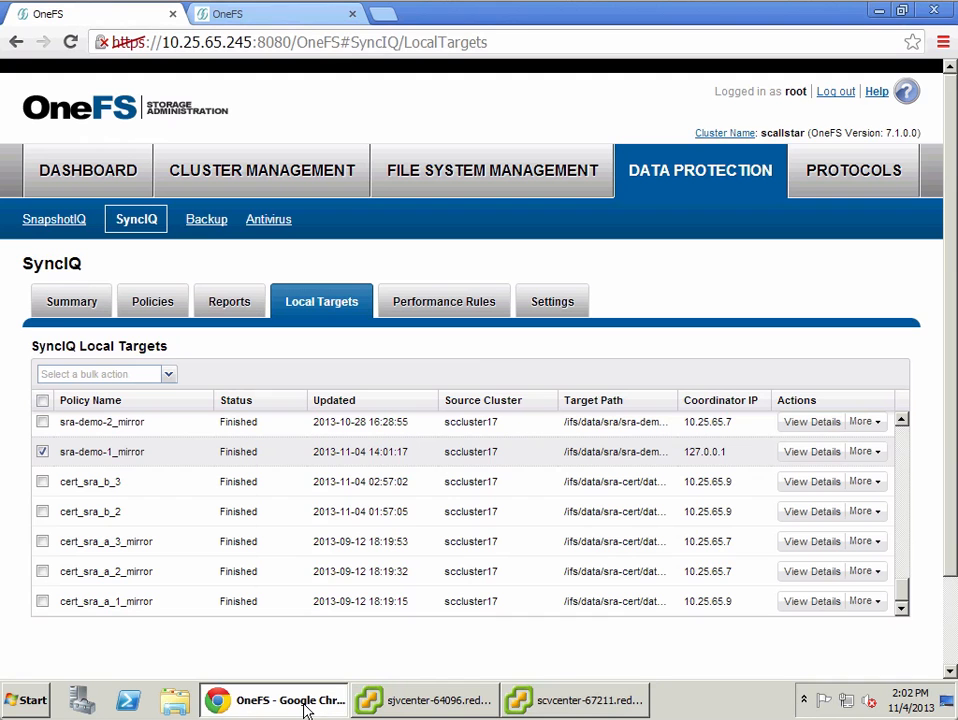
click(278, 17)
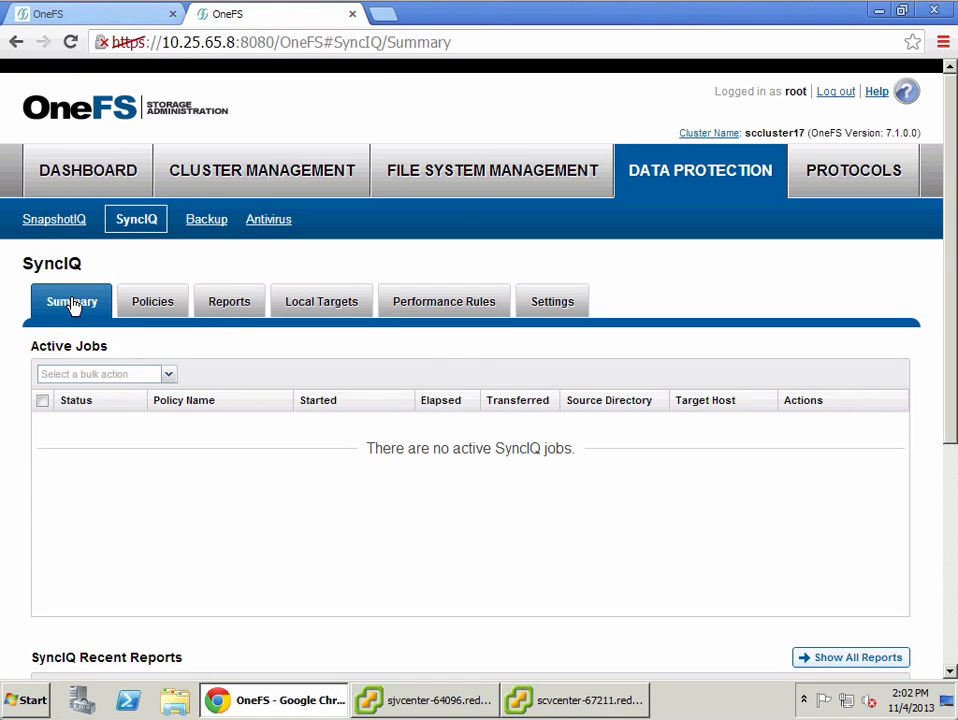
scroll(950, 613, down, 4)
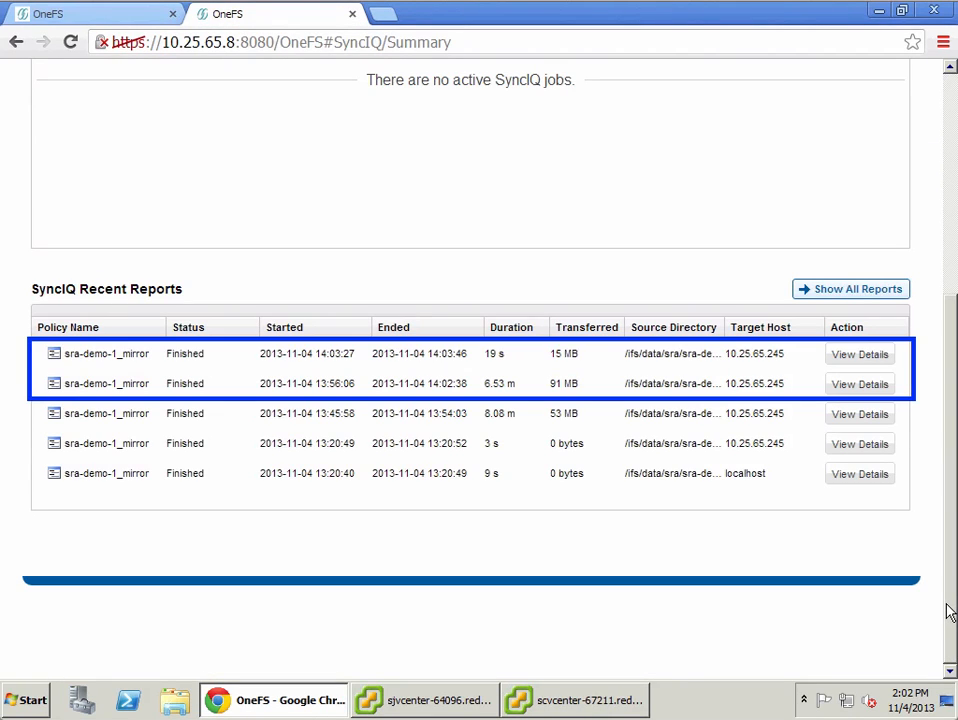
Step: Reprotect demo-rp1, acknowledging that the operation cannot be undone, and start it
click(609, 706)
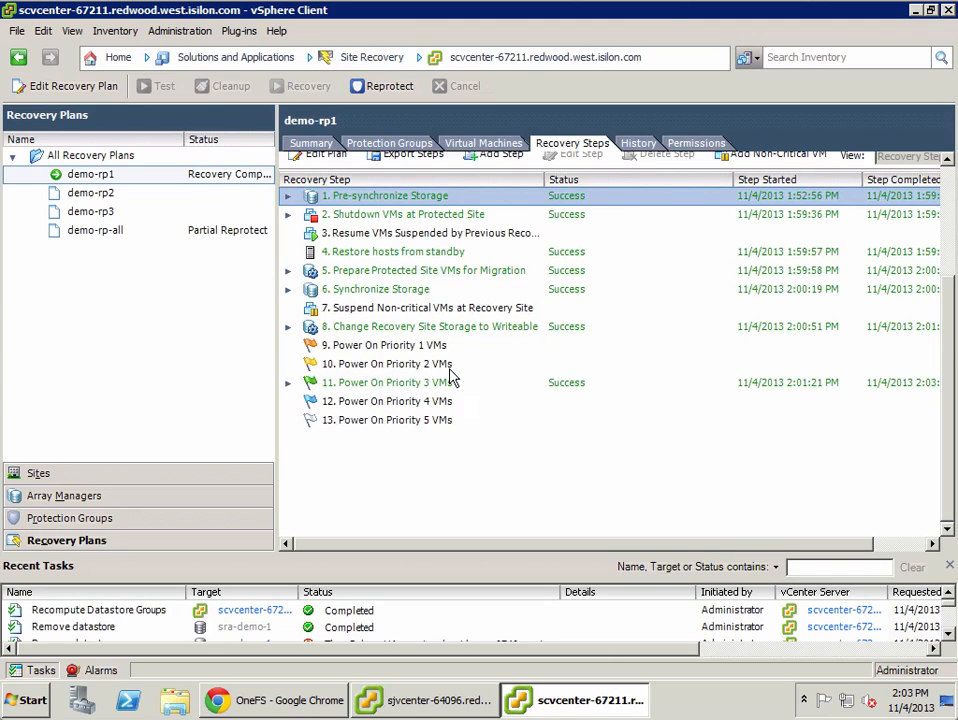
click(385, 88)
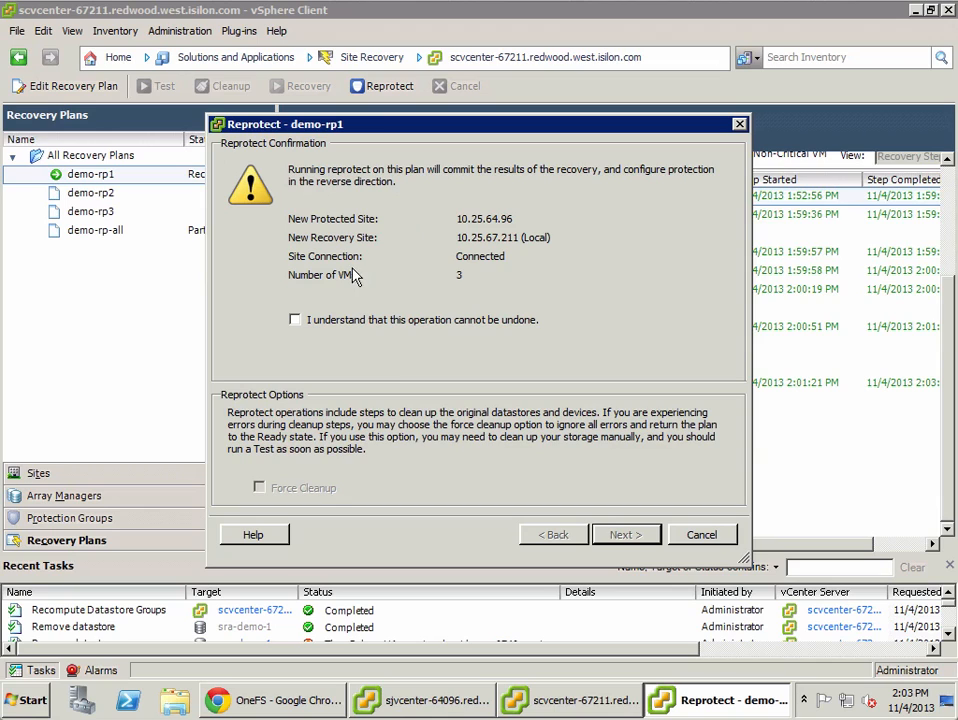
click(378, 326)
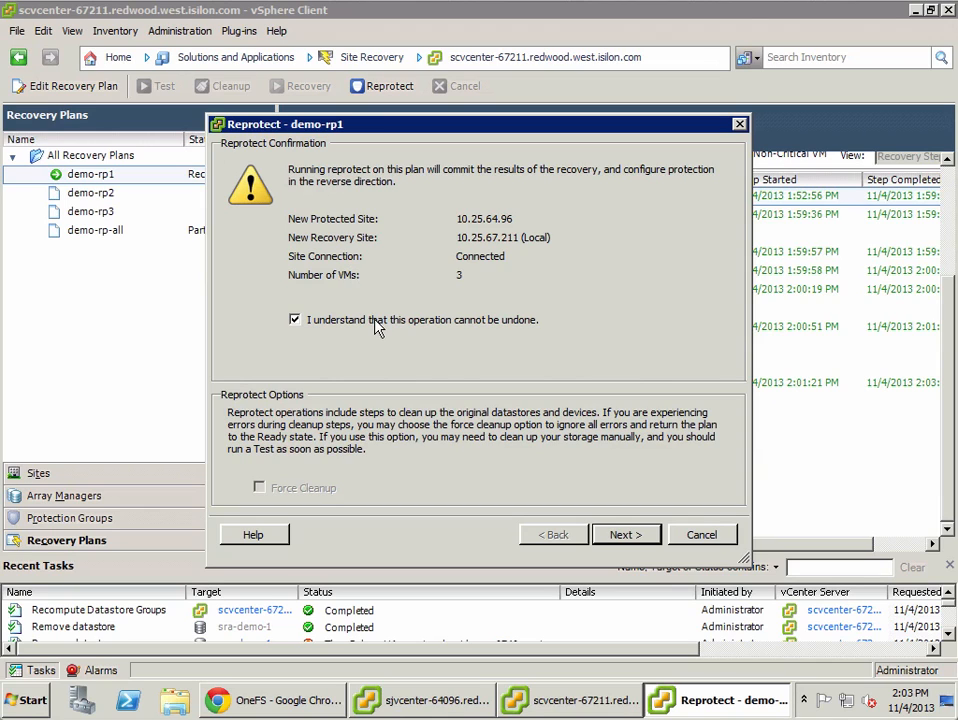
click(650, 540)
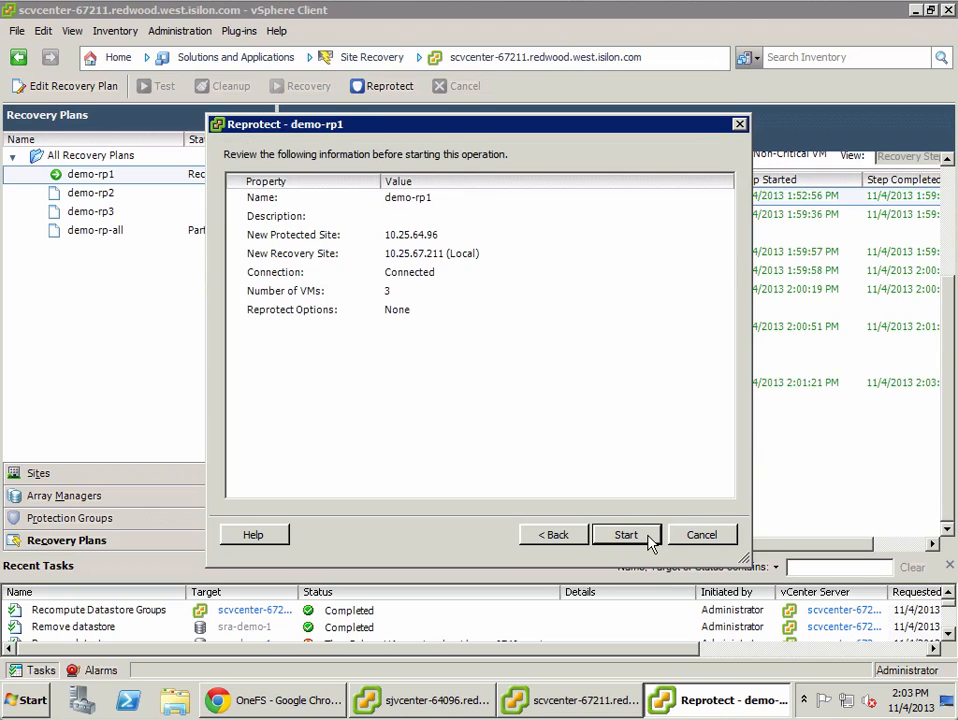
click(626, 535)
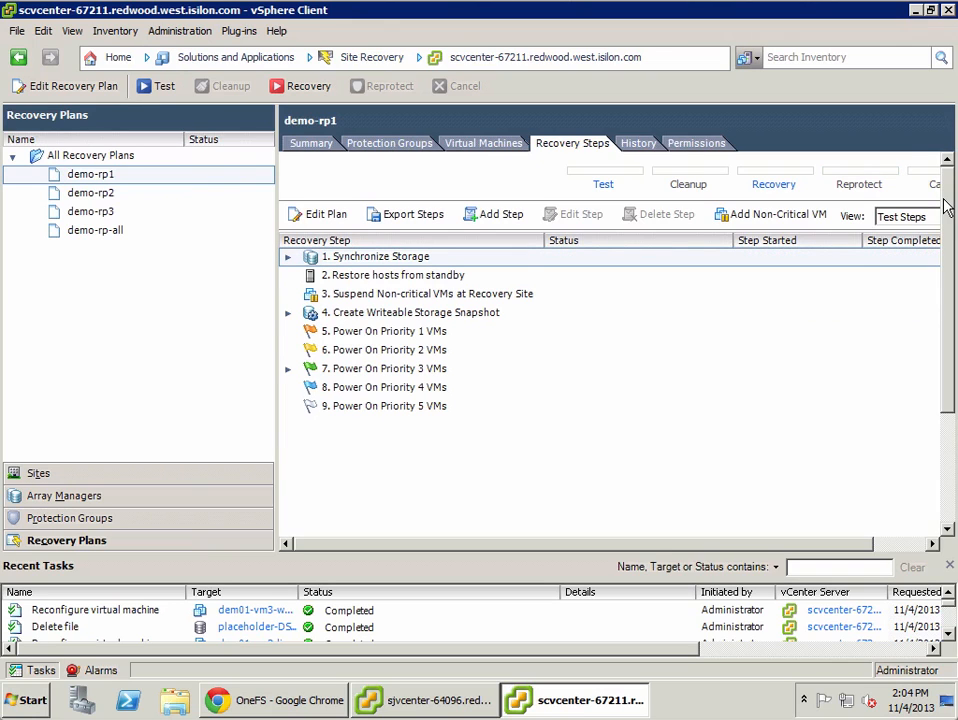
Step: Review SyncIQ policies and recent reports on sccluster17 and scallstar, then return to demo-rp1
click(289, 703)
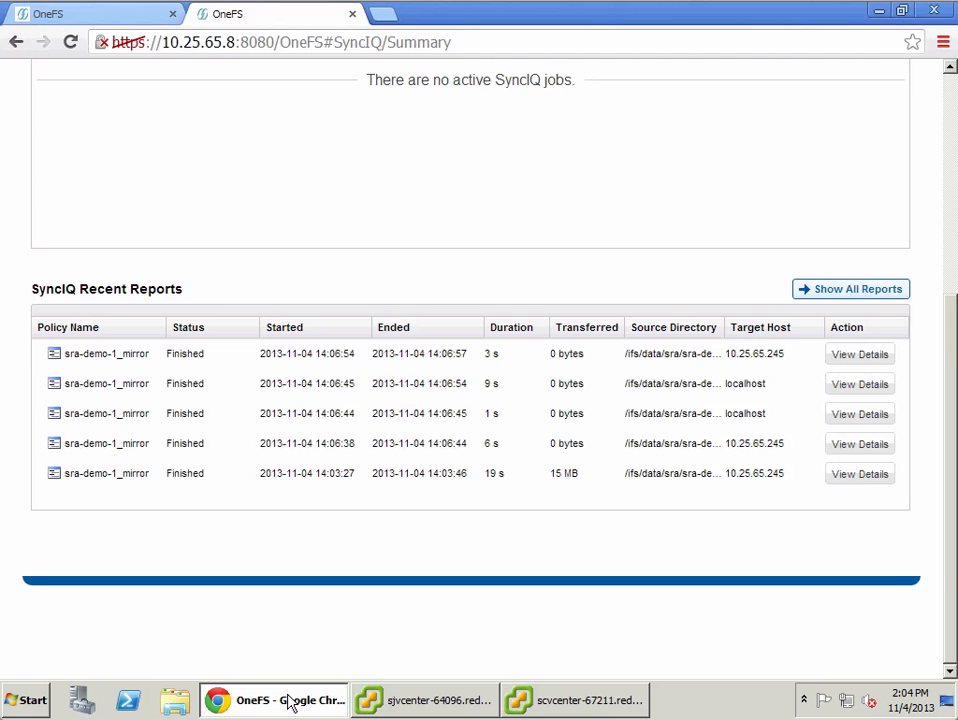
click(952, 114)
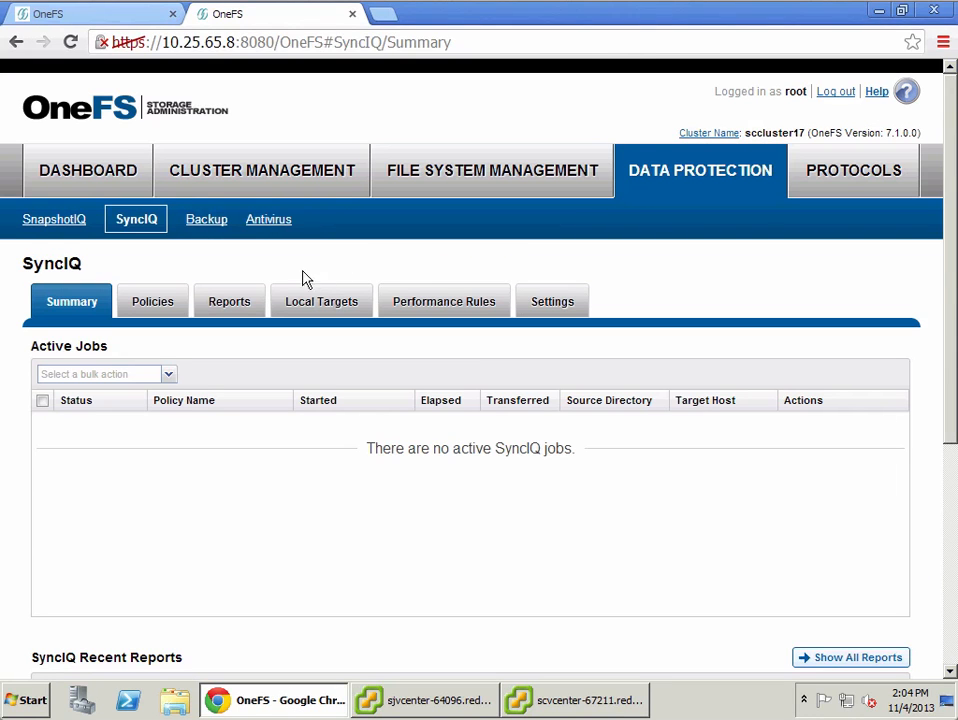
click(170, 310)
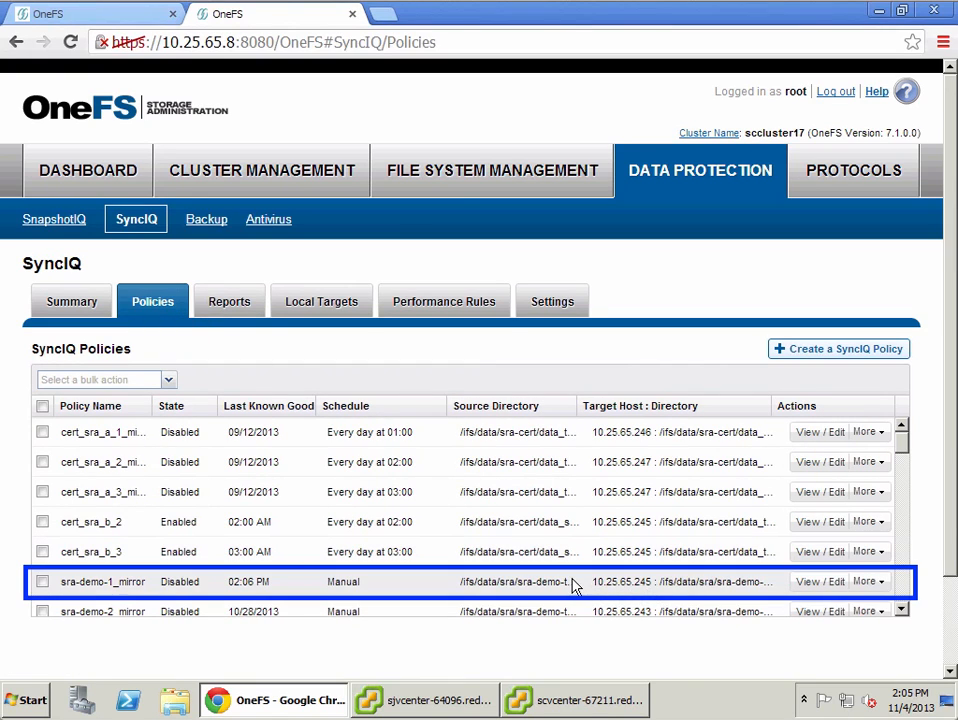
click(80, 17)
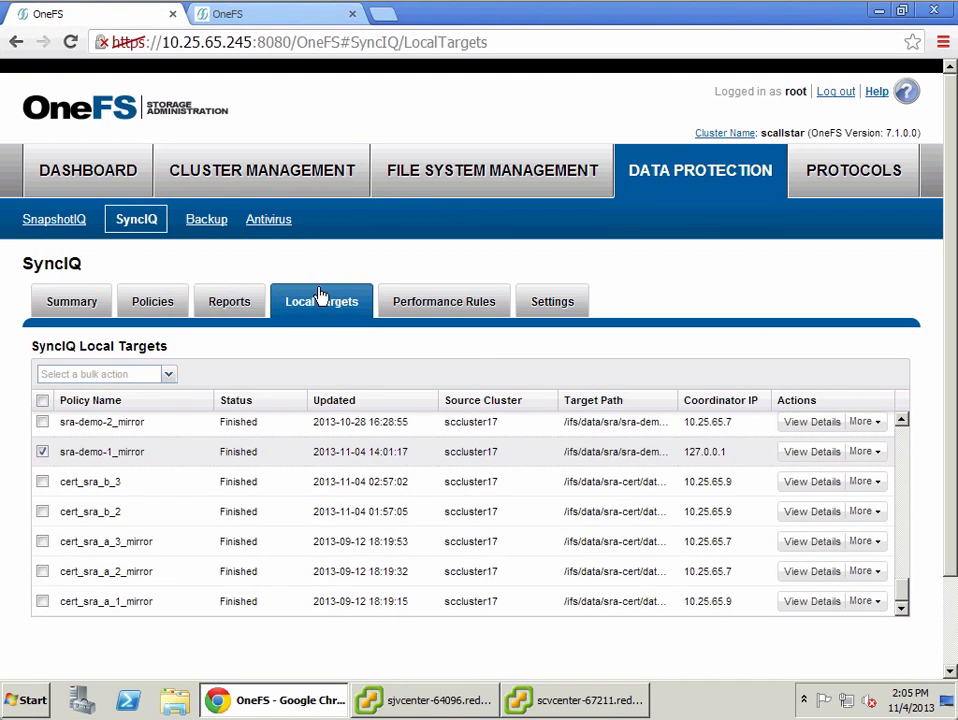
click(160, 305)
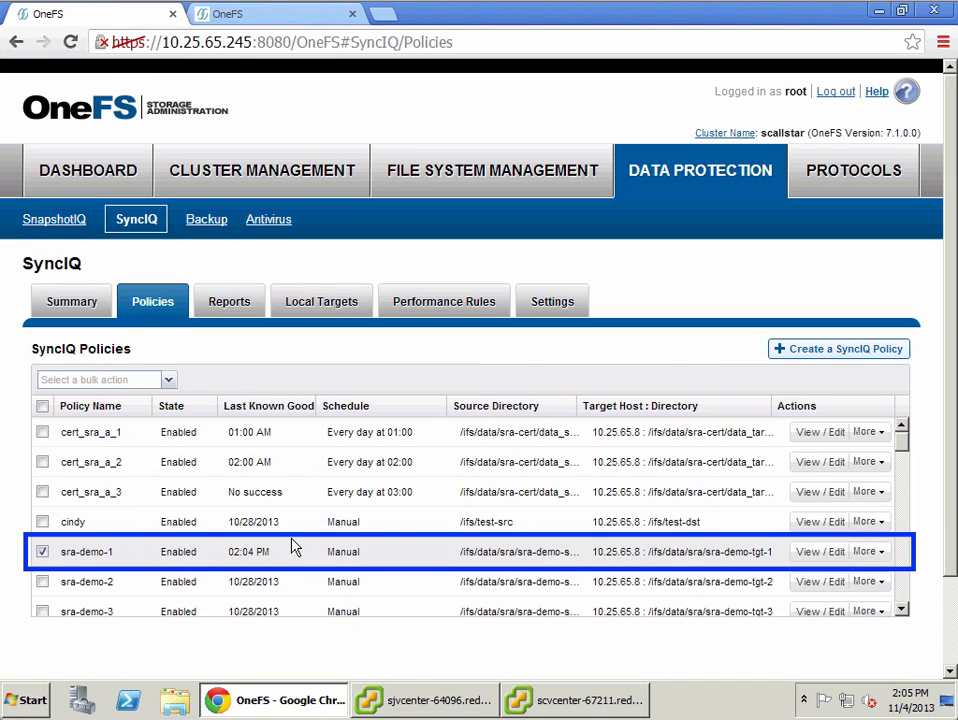
click(70, 303)
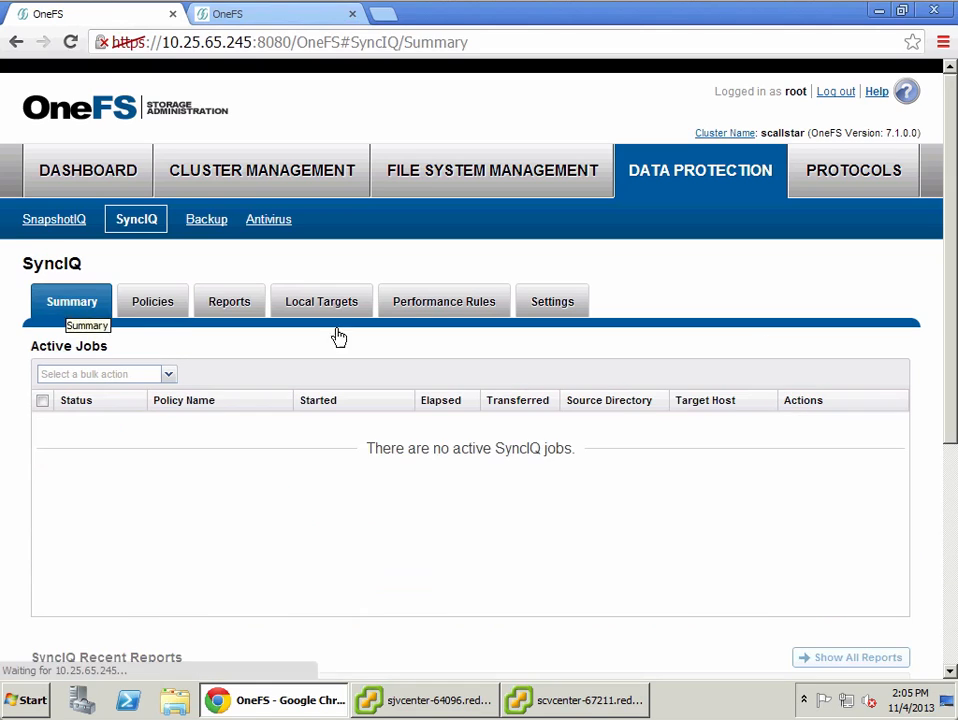
click(950, 574)
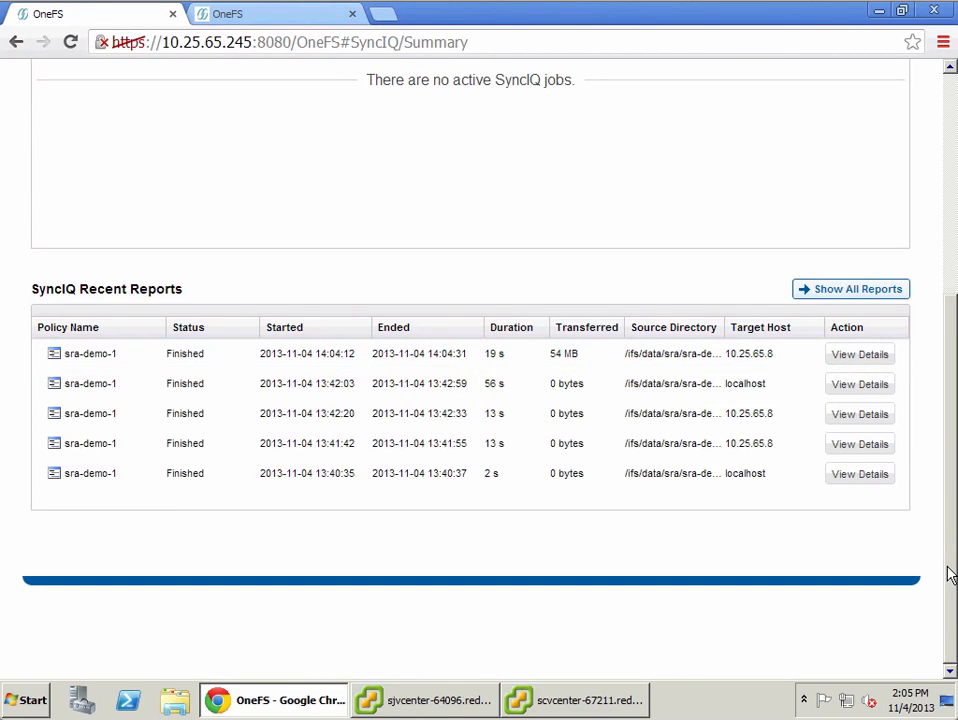
click(530, 705)
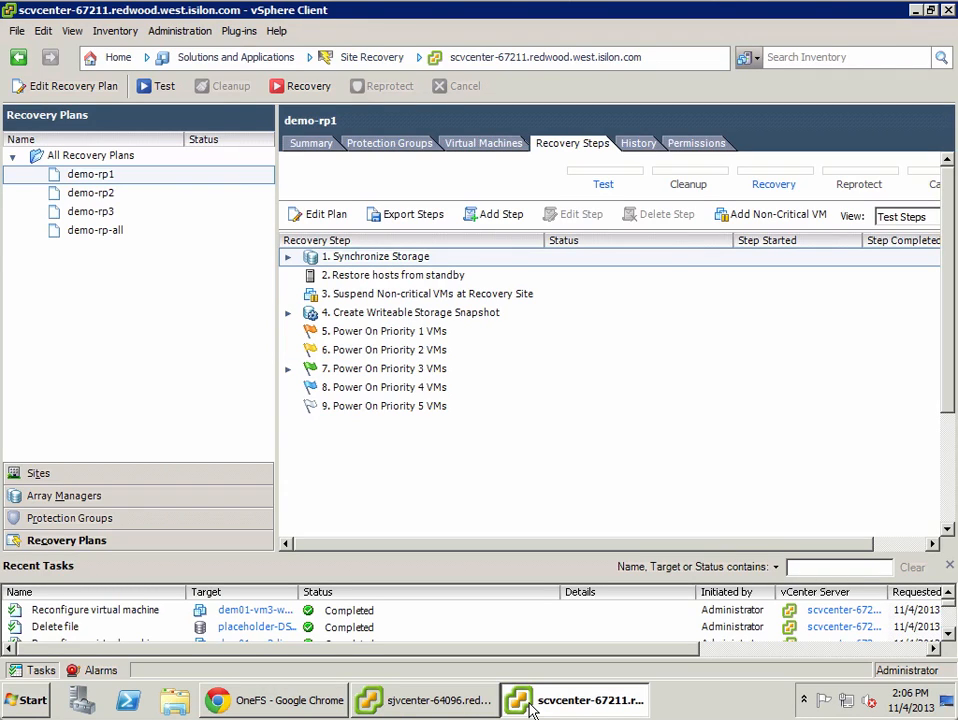